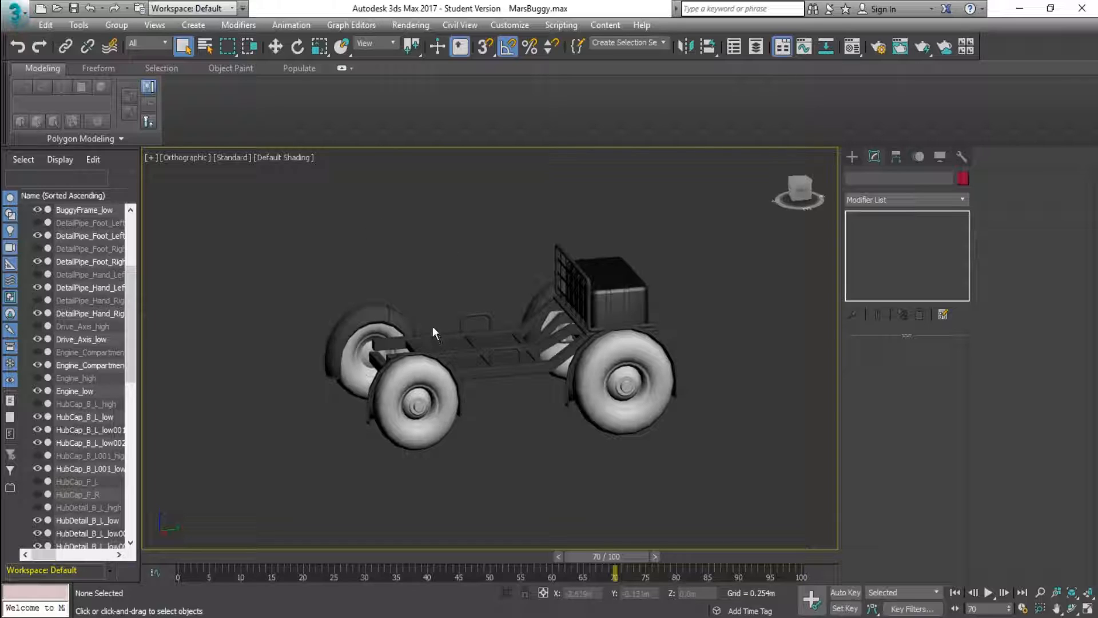
Inspect the front hub parts, and examine the UV layout of the rear wheel and hub cap in the UV editor
click(425, 390)
click(430, 403)
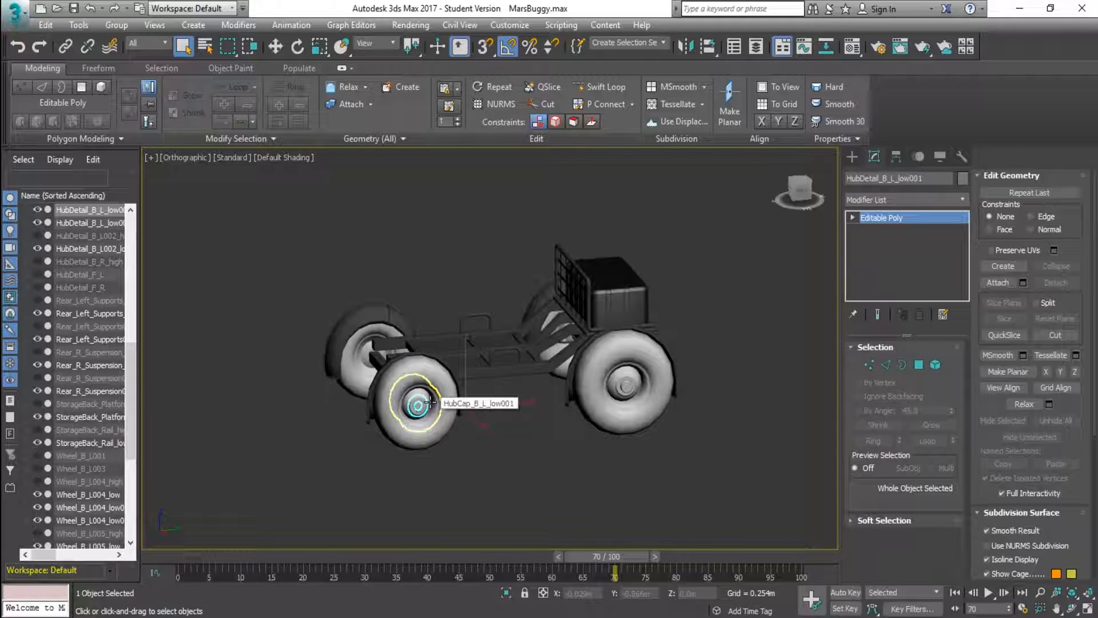
click(430, 402)
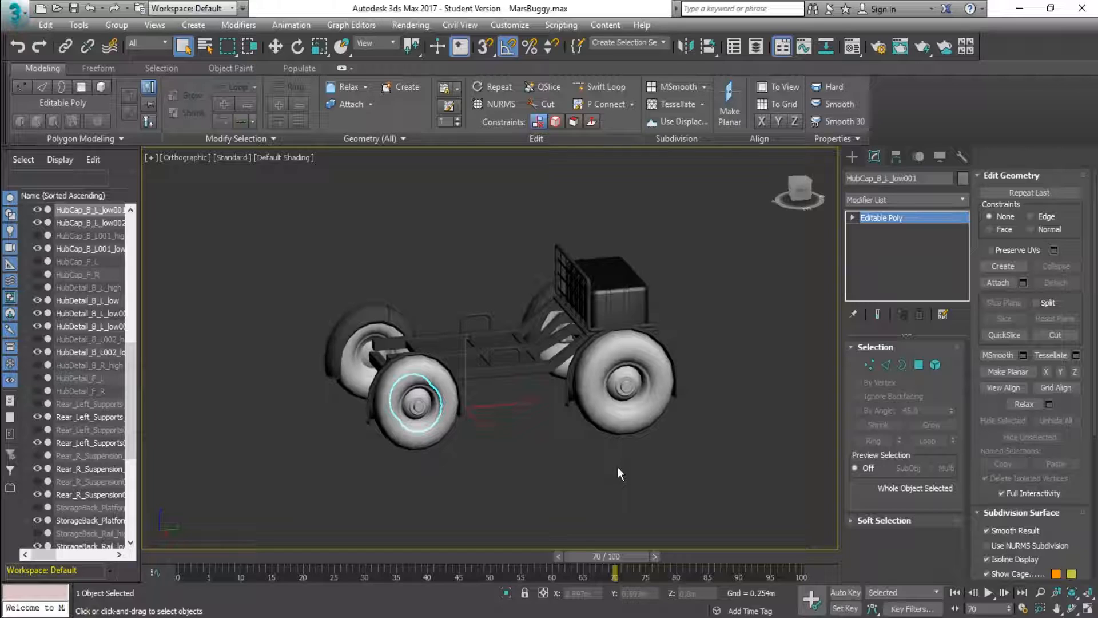
click(630, 404)
click(1026, 347)
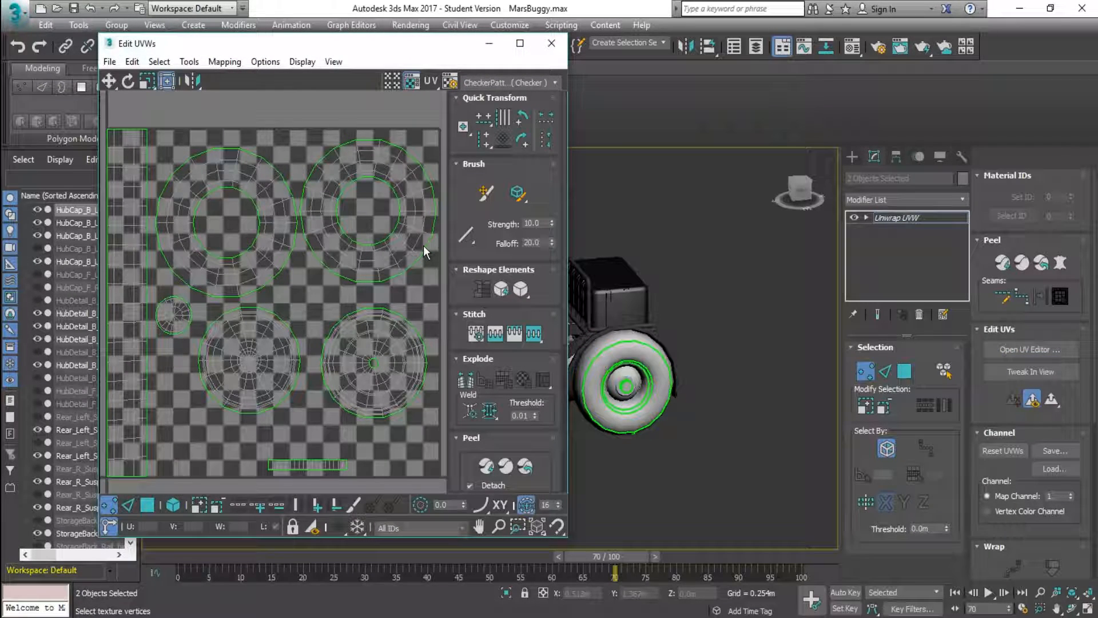
click(552, 46)
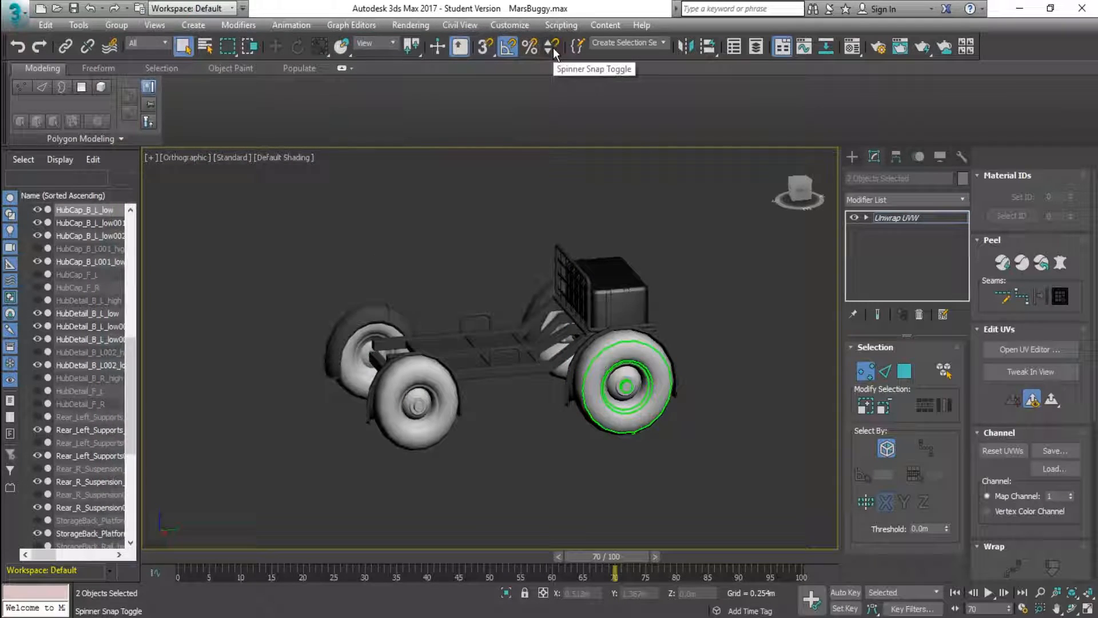
click(866, 371)
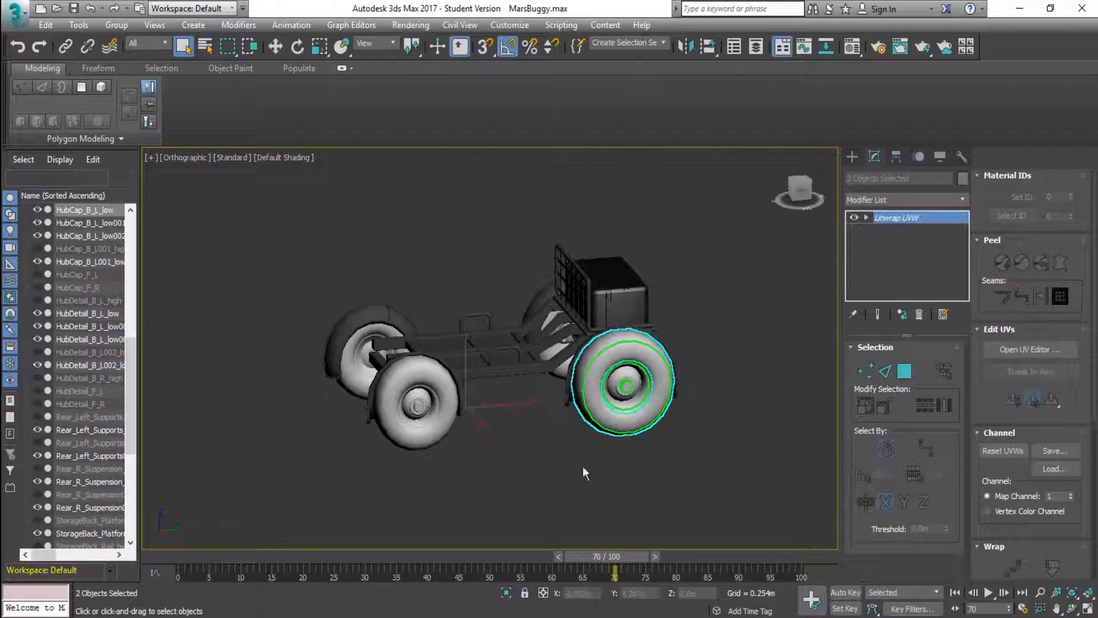
Check the Wheels, Body and Crate sub-materials of the Multi/Sub-Object material, and look over the buggy
key(m)
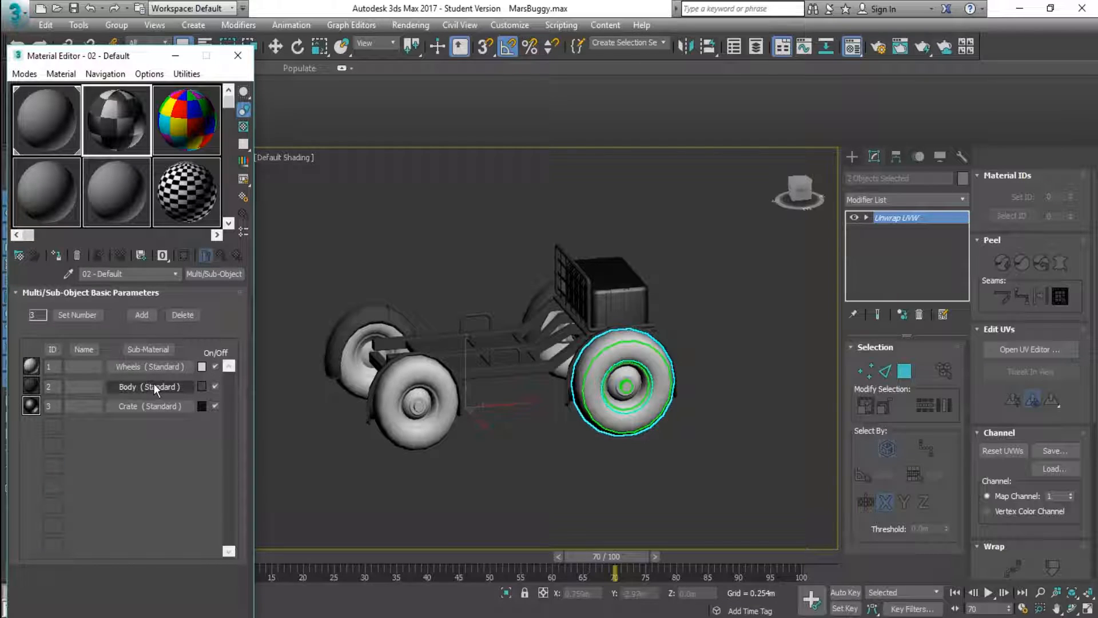
click(238, 55)
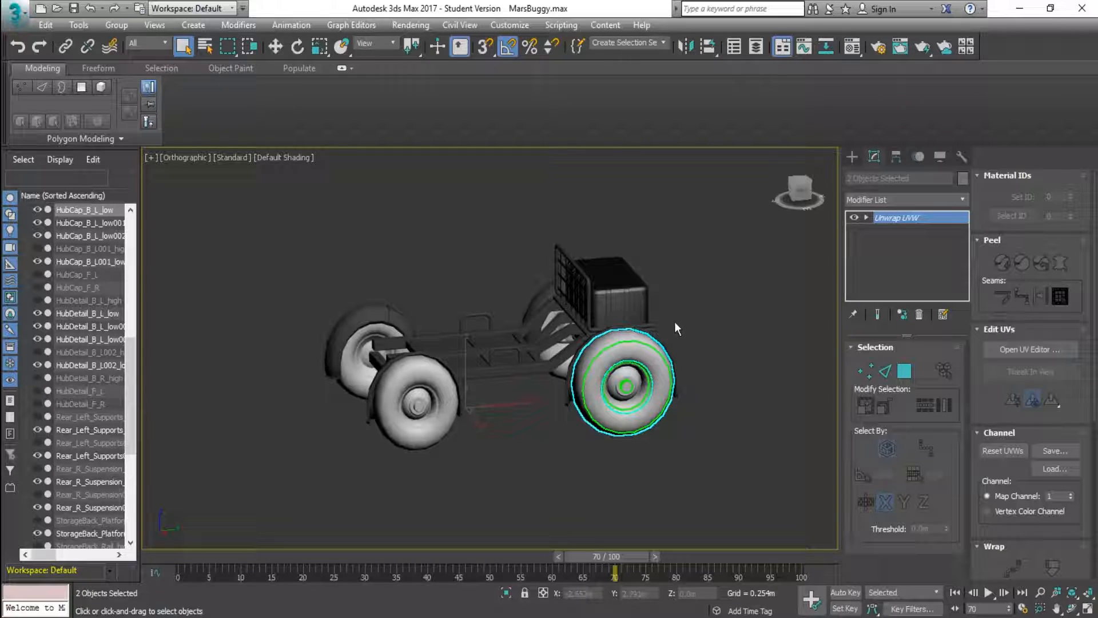
mouse_move(697, 342)
alt+middle_down()
mouse_move(669, 346)
mouse_move(705, 339)
alt+middle_up()
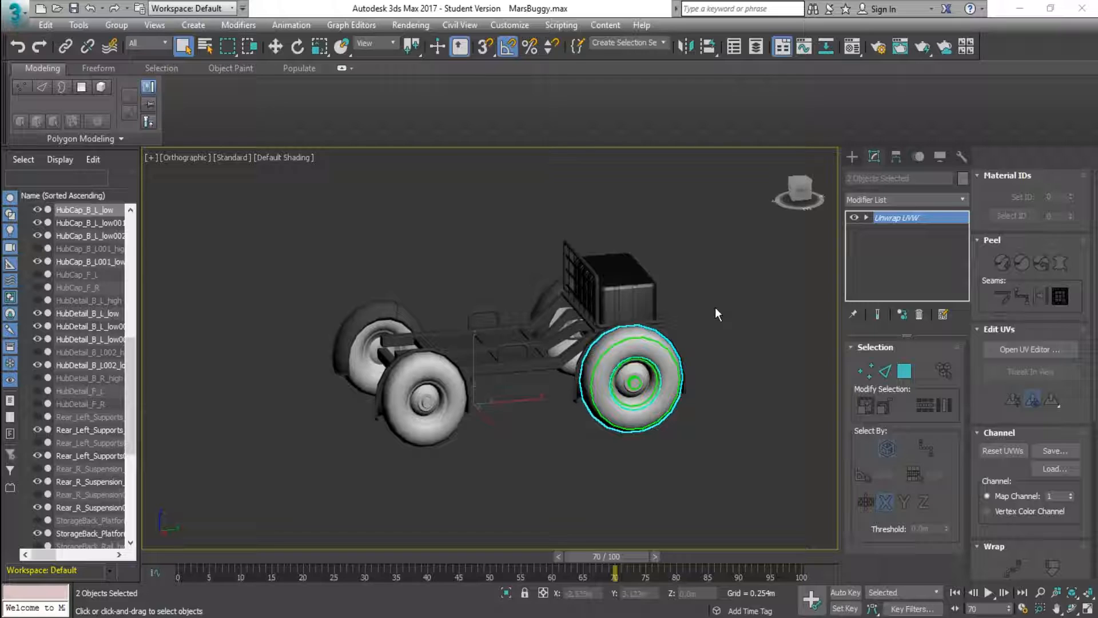
middle_drag(715, 311, 703, 309)
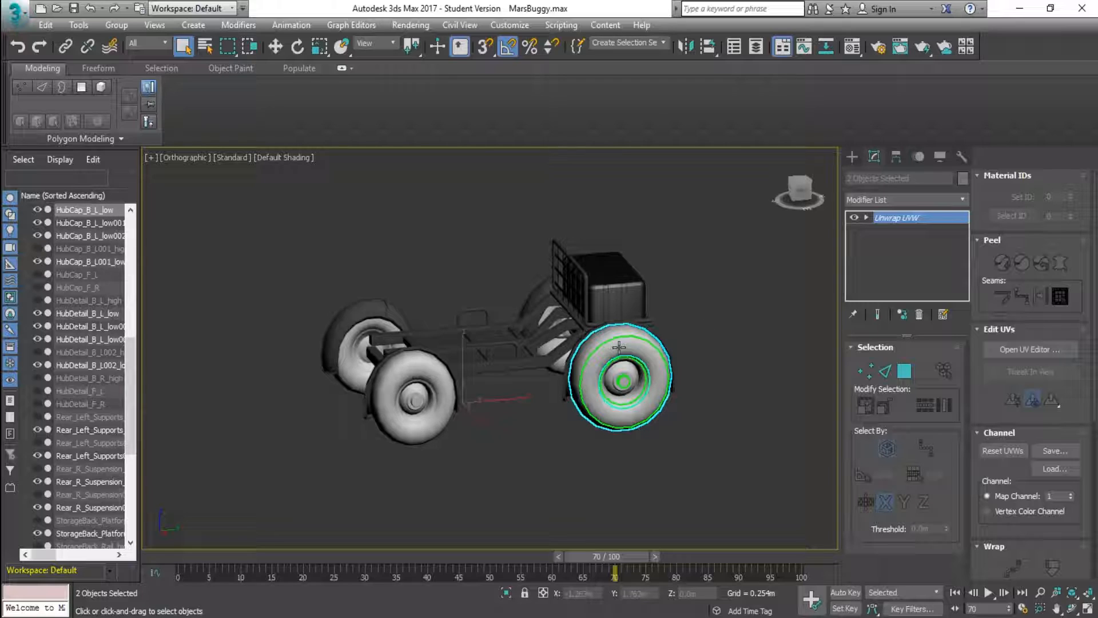
Select all visible buggy parts and export only them as Buggy.FBX in the Tutorial folder, replacing the existing file
drag(256, 485, 728, 216)
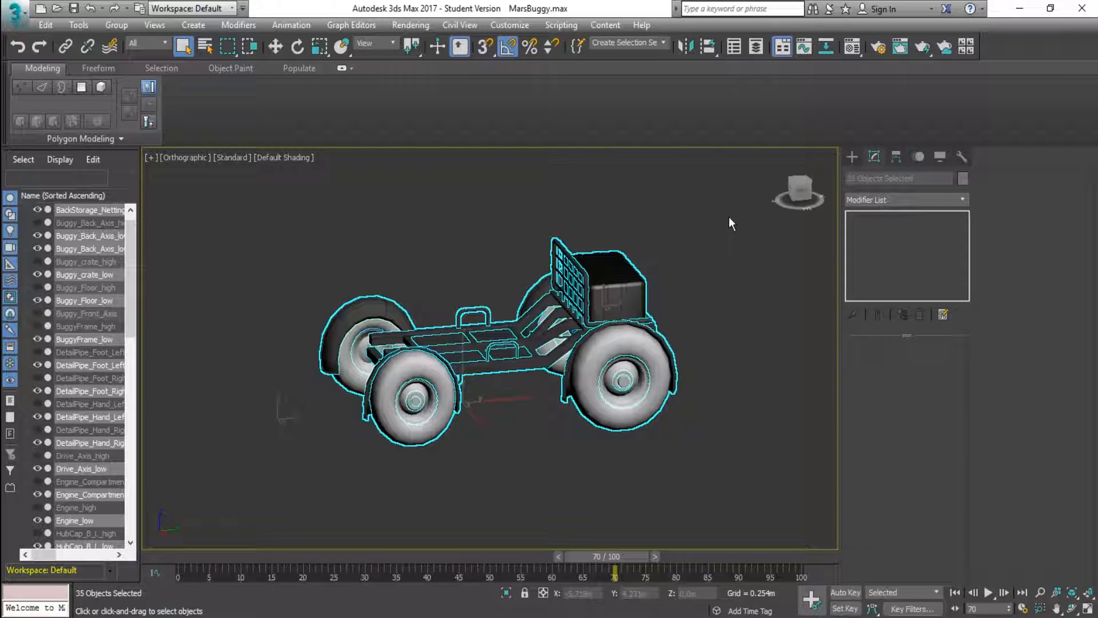
click(16, 13)
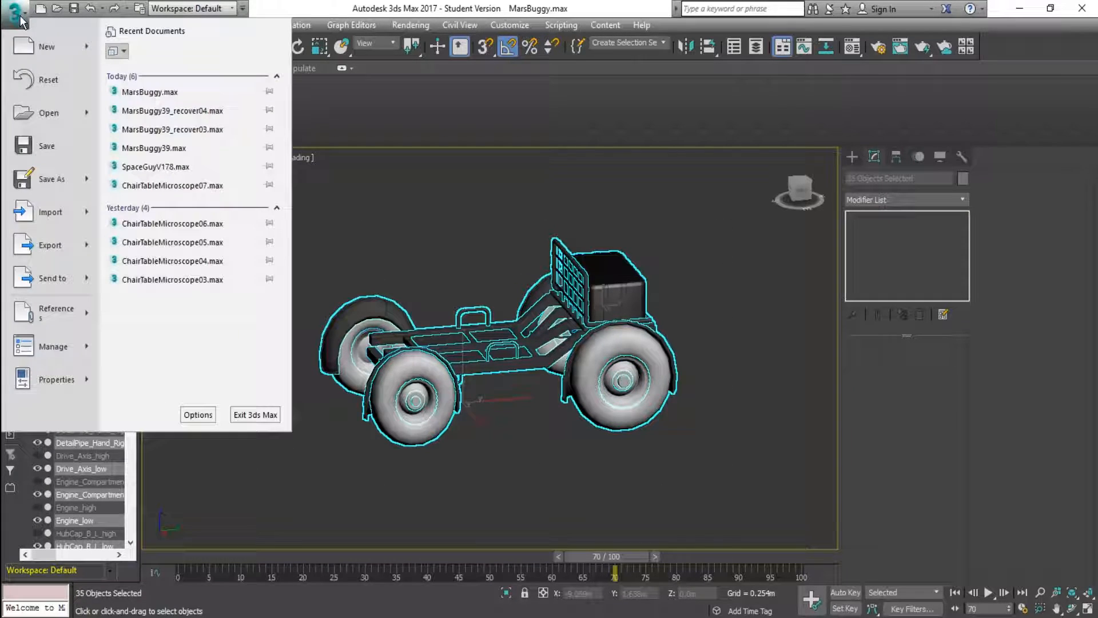
mouse_move(68, 252)
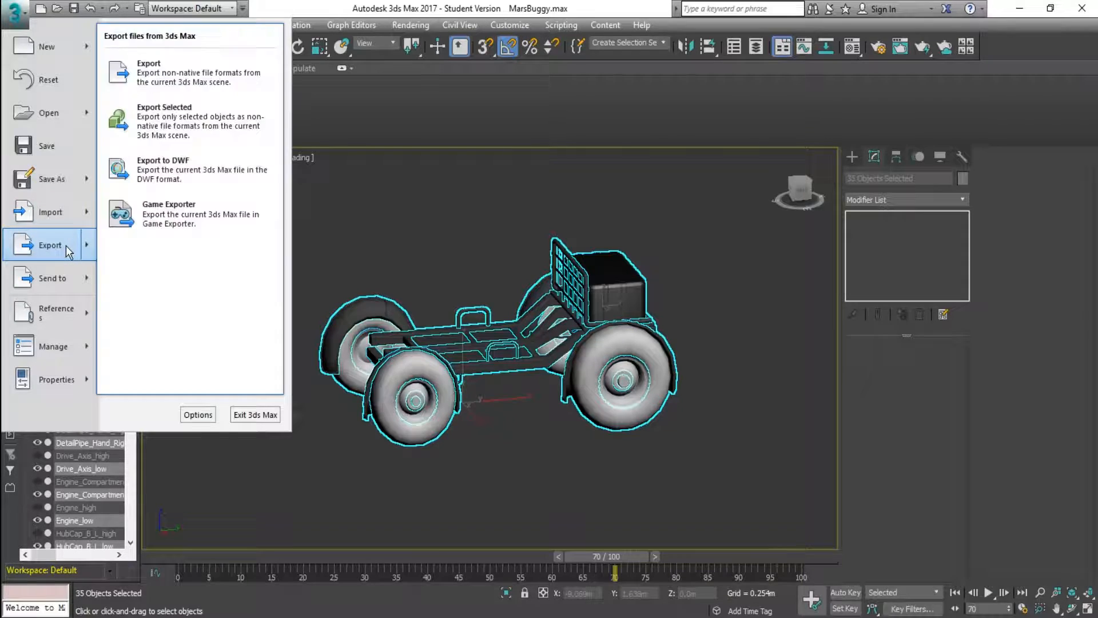
click(241, 129)
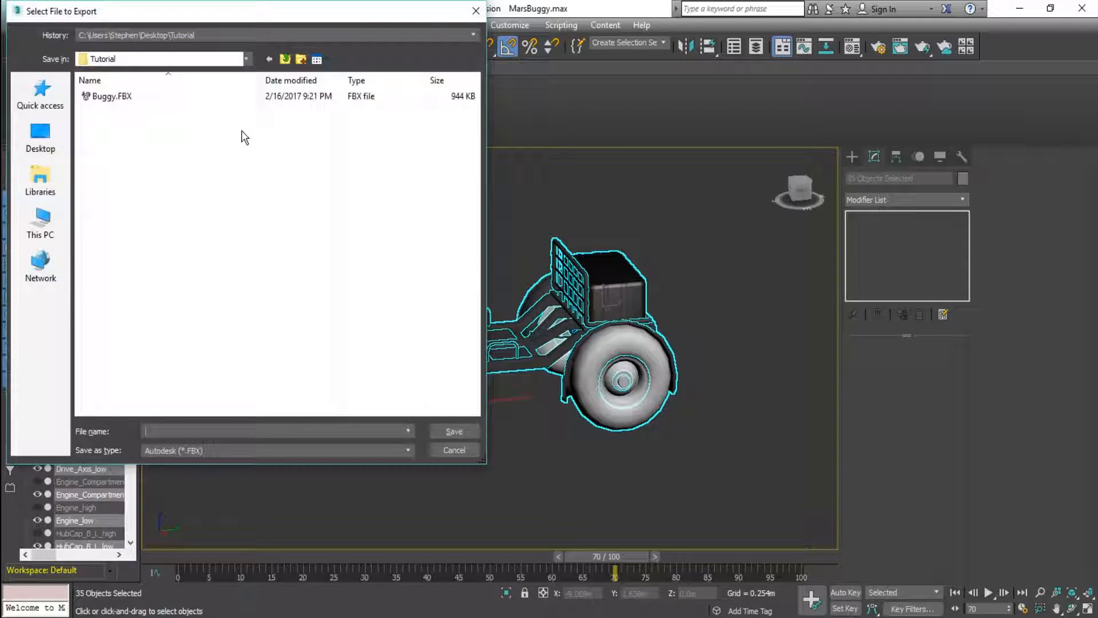
click(118, 96)
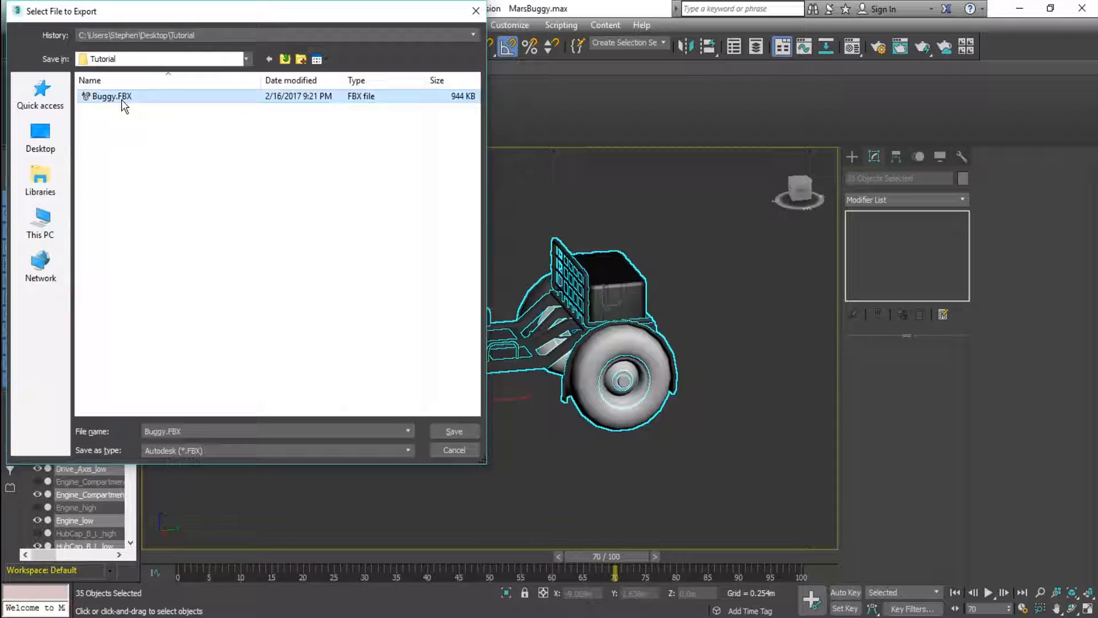
click(201, 452)
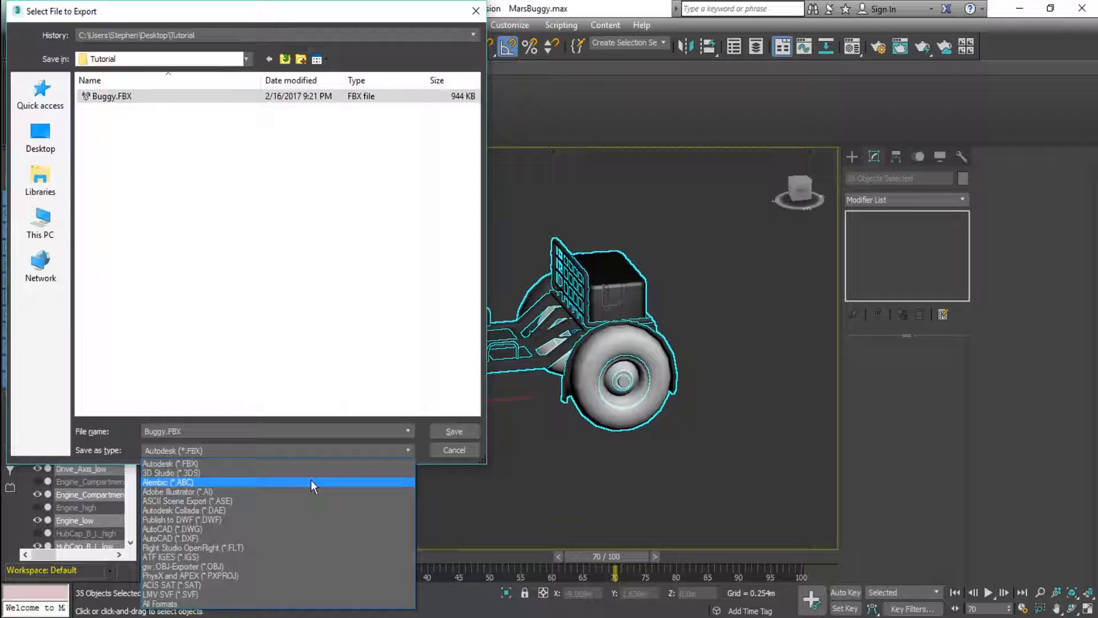
click(455, 432)
click(456, 432)
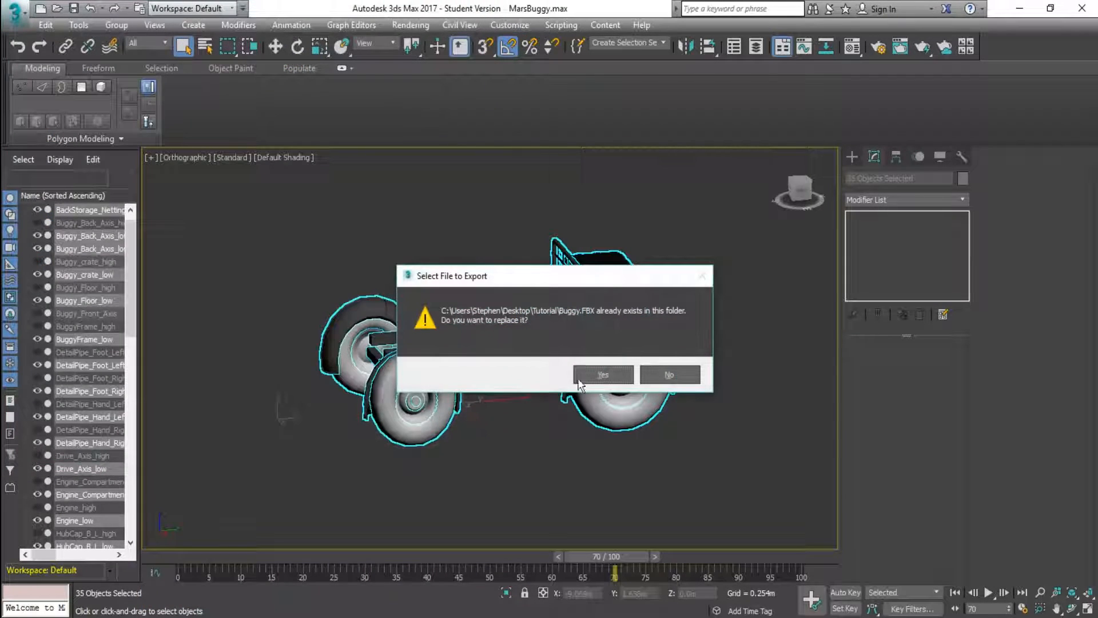
click(588, 378)
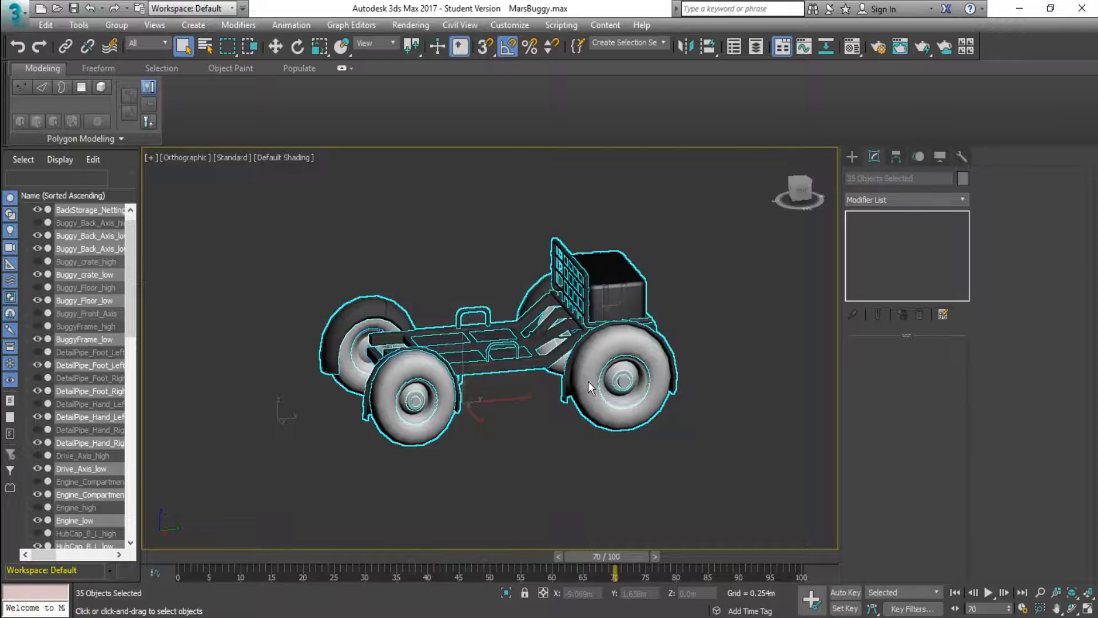
click(632, 502)
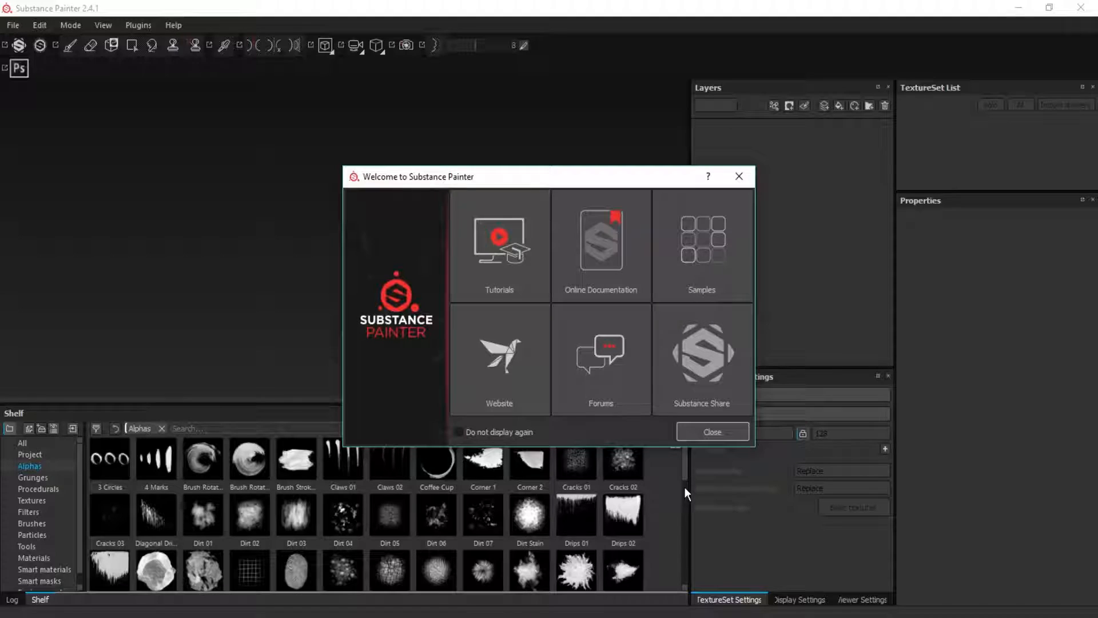
In Substance Painter, dismiss the welcome window and start a new project with the pbr-spec-gloss (allegorithmic) template
click(709, 433)
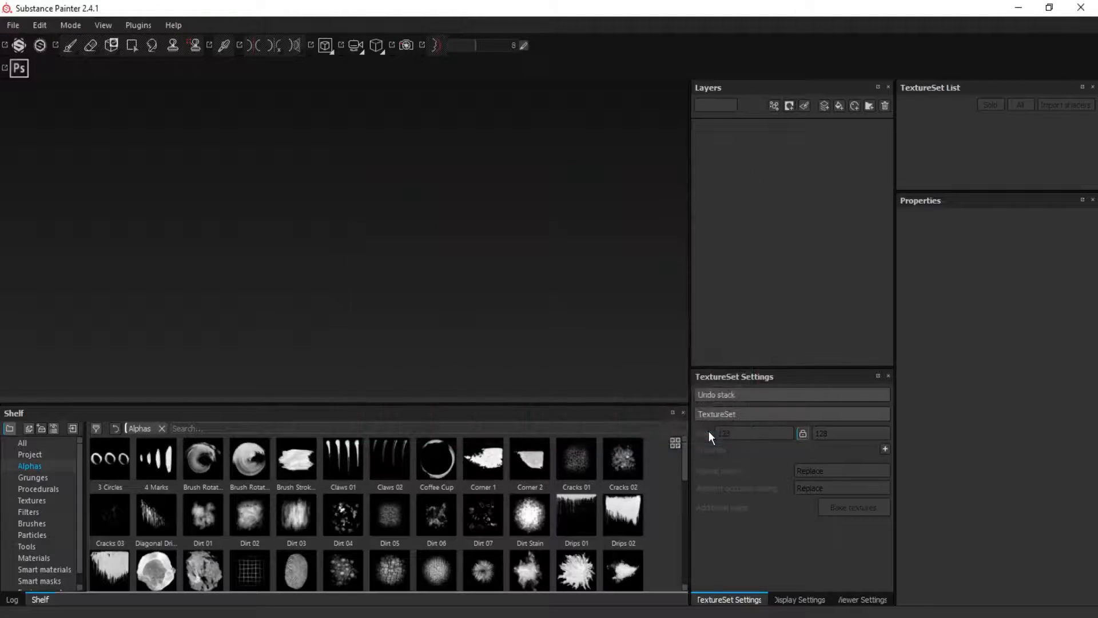
click(12, 26)
click(12, 25)
click(13, 25)
click(29, 45)
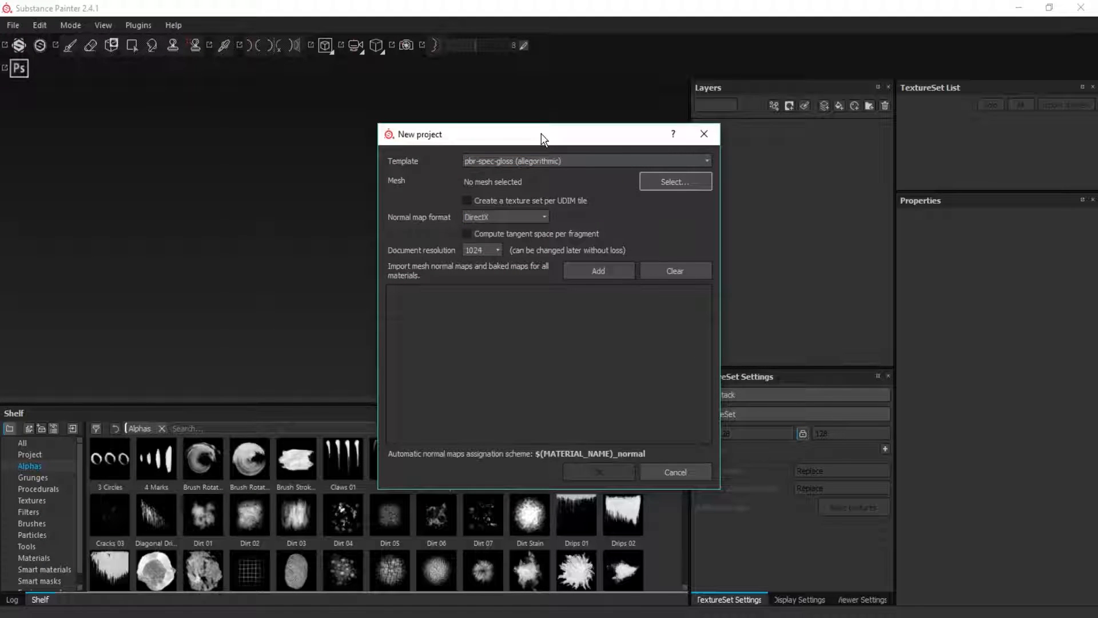
click(512, 162)
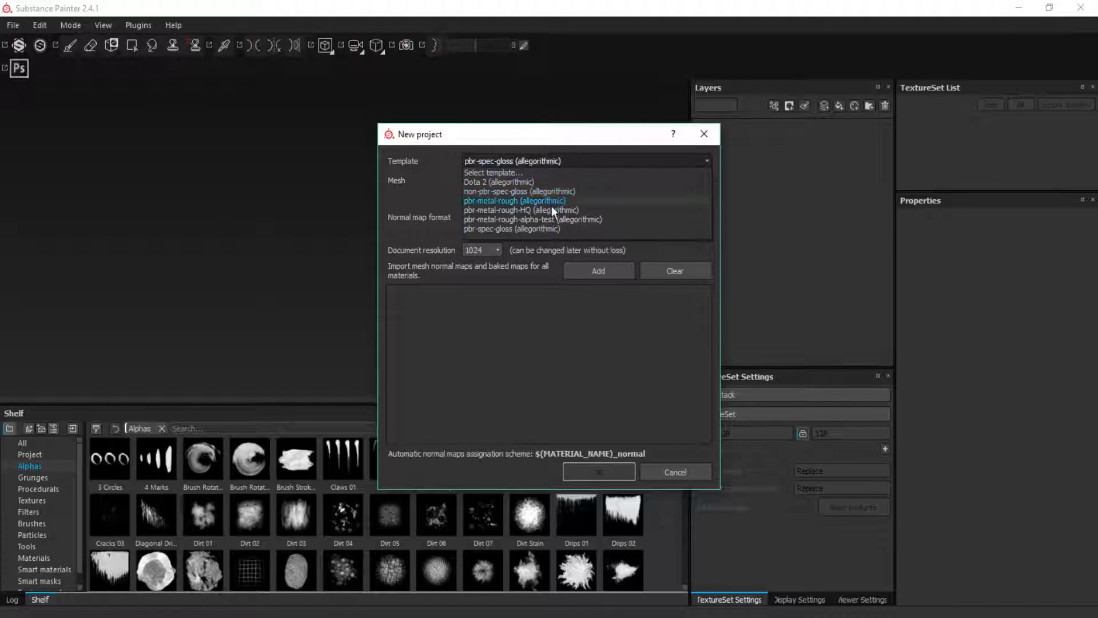
click(536, 230)
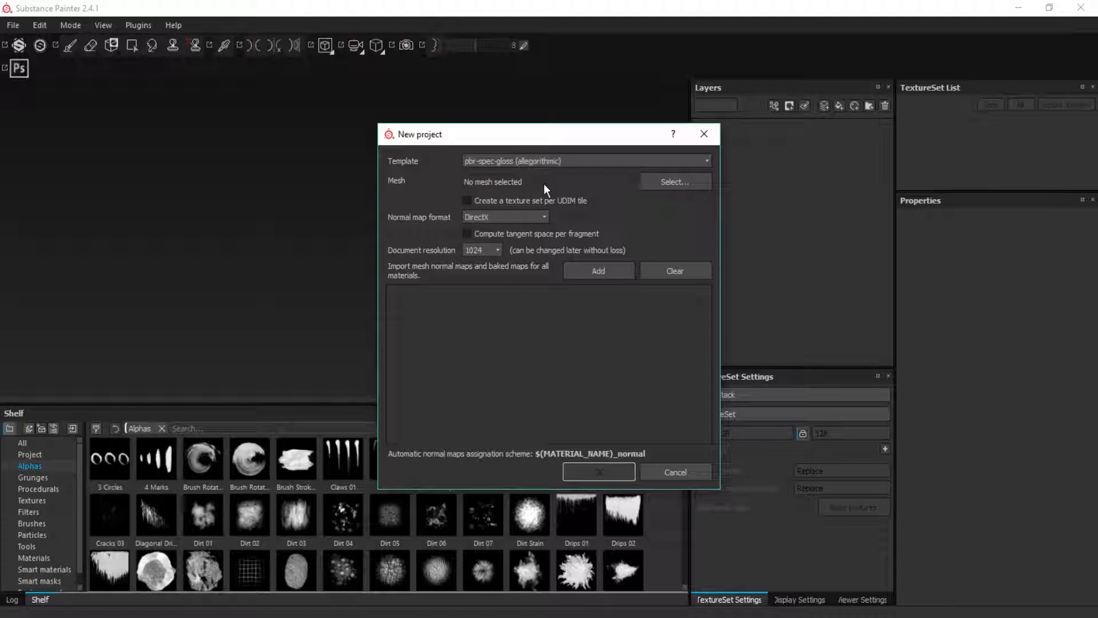
Select Buggy.FBX from the Tutorial folder as the new project's mesh
click(691, 188)
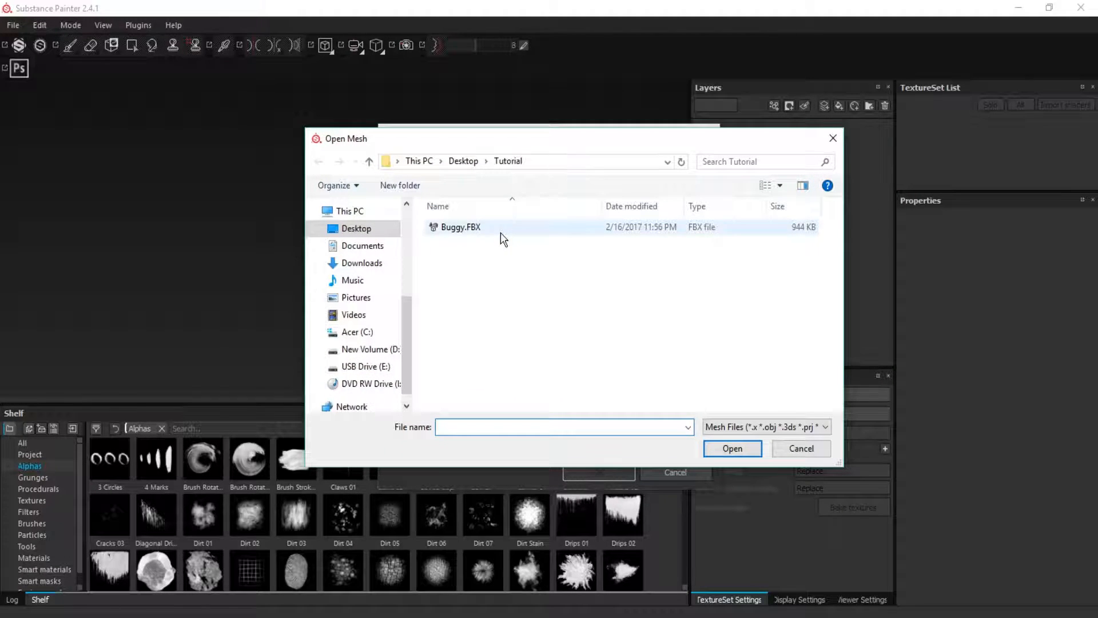
click(500, 233)
click(733, 449)
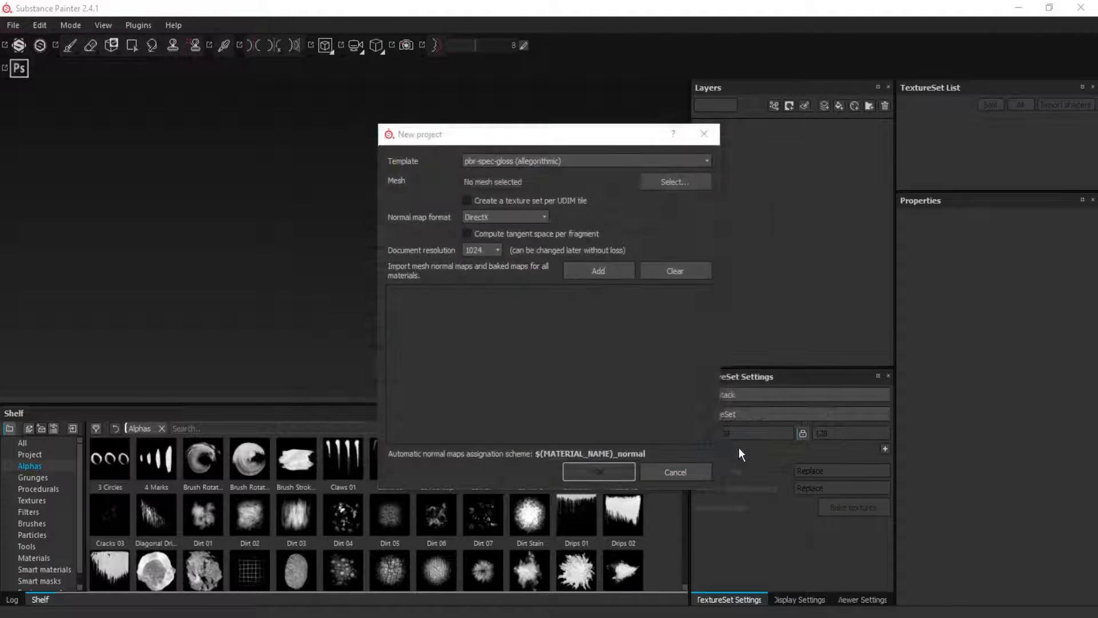
click(510, 200)
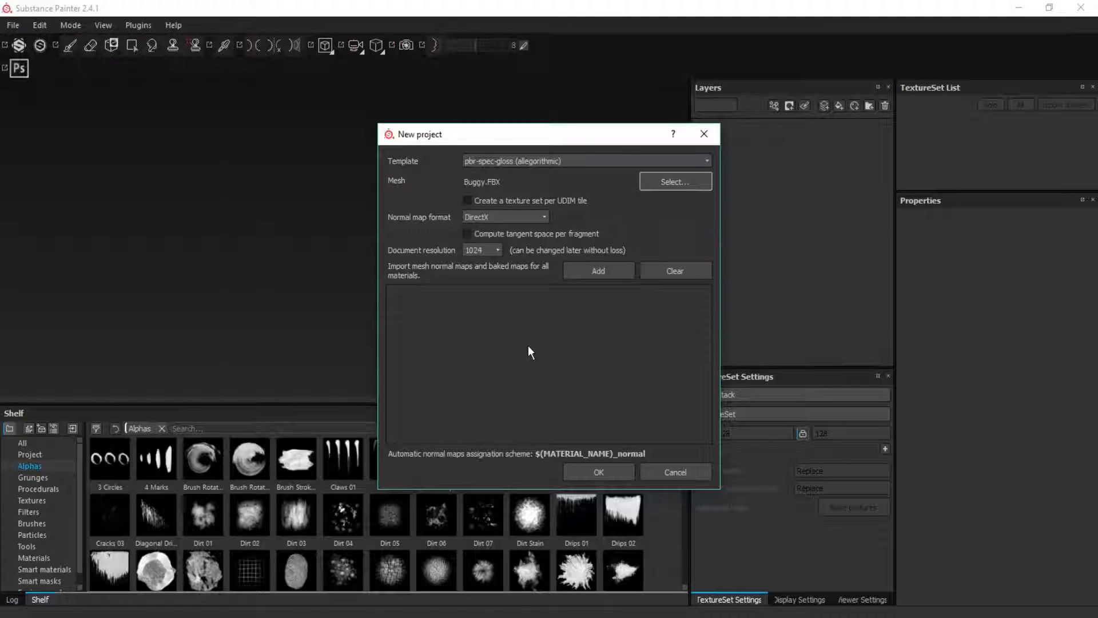
Set the document resolution to 2048 and create the project
click(486, 250)
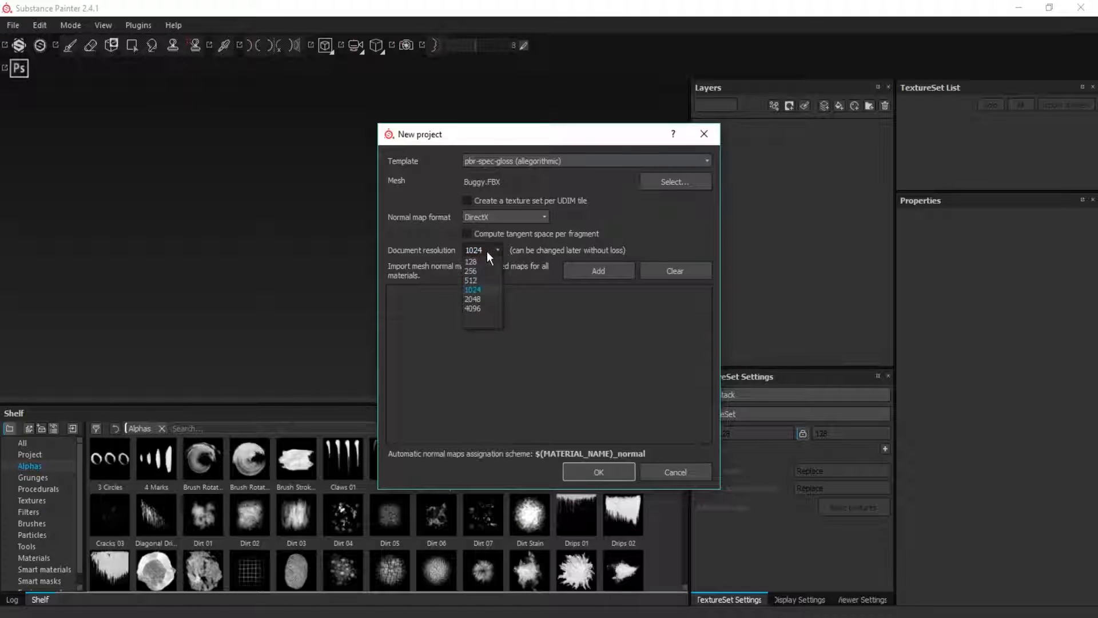
click(500, 298)
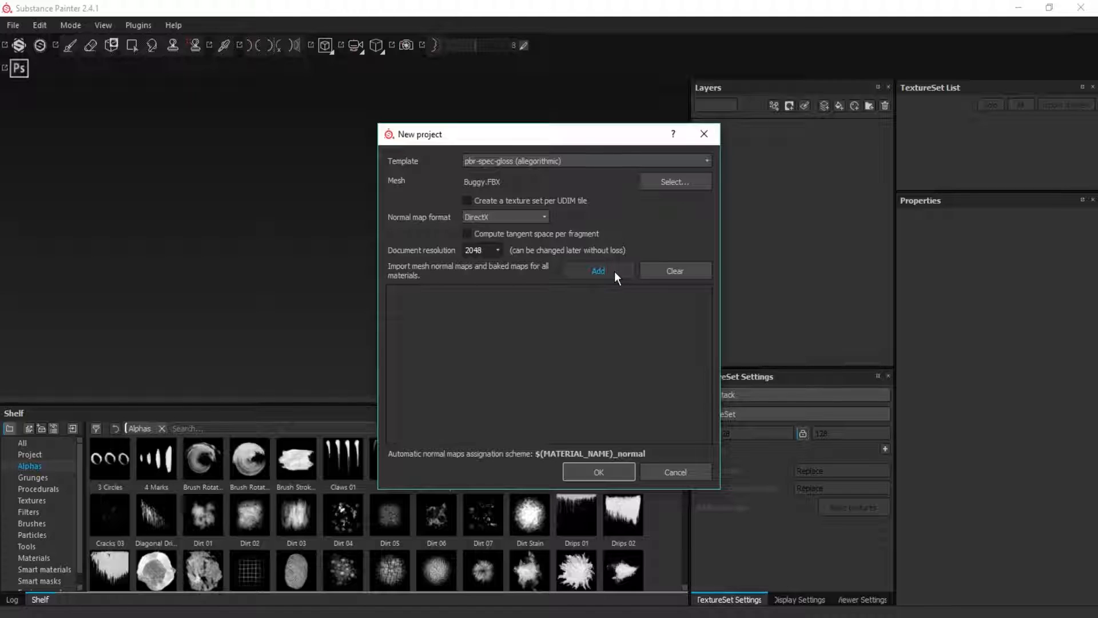
click(616, 473)
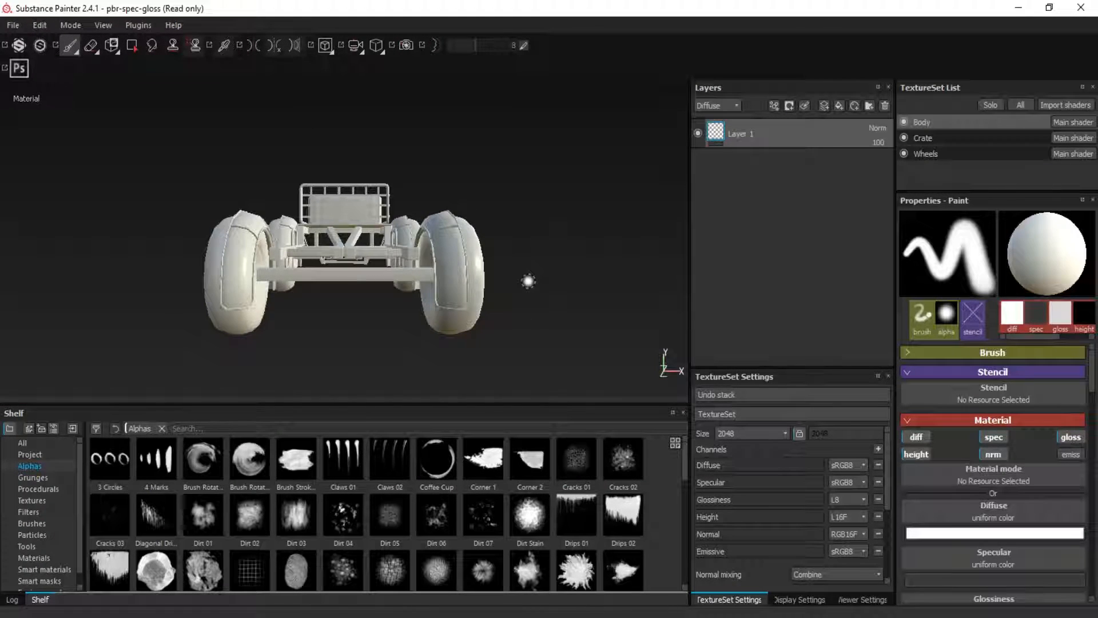
Toggle the visibility of the Body, Crate and Wheels texture sets to examine which buggy parts each one covers, leaving all shown
alt+drag(517, 259, 416, 252)
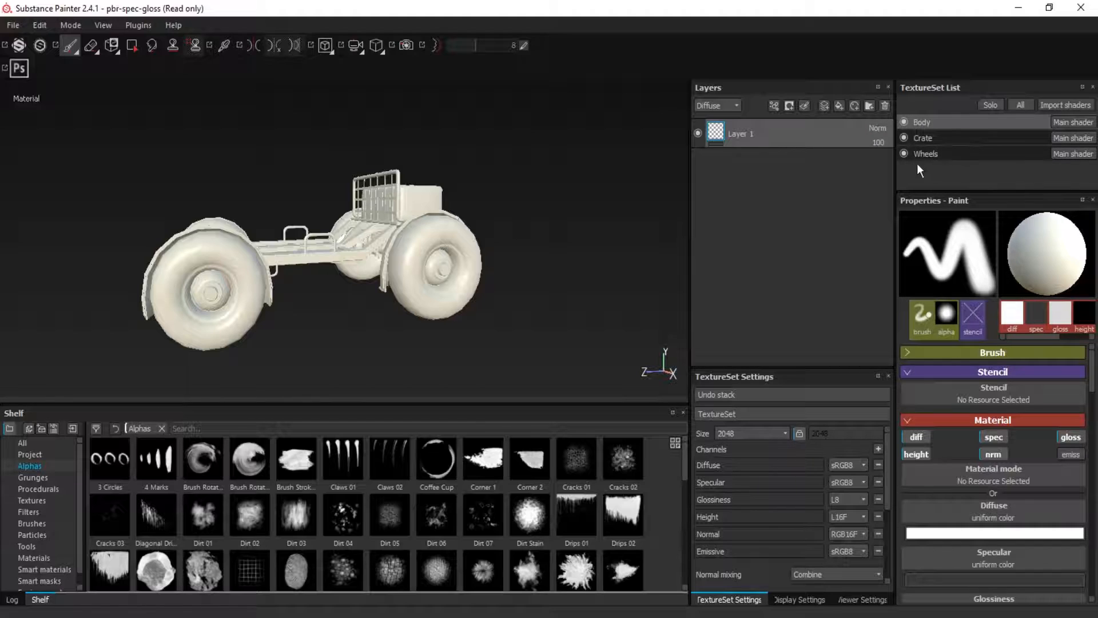
click(903, 154)
click(904, 138)
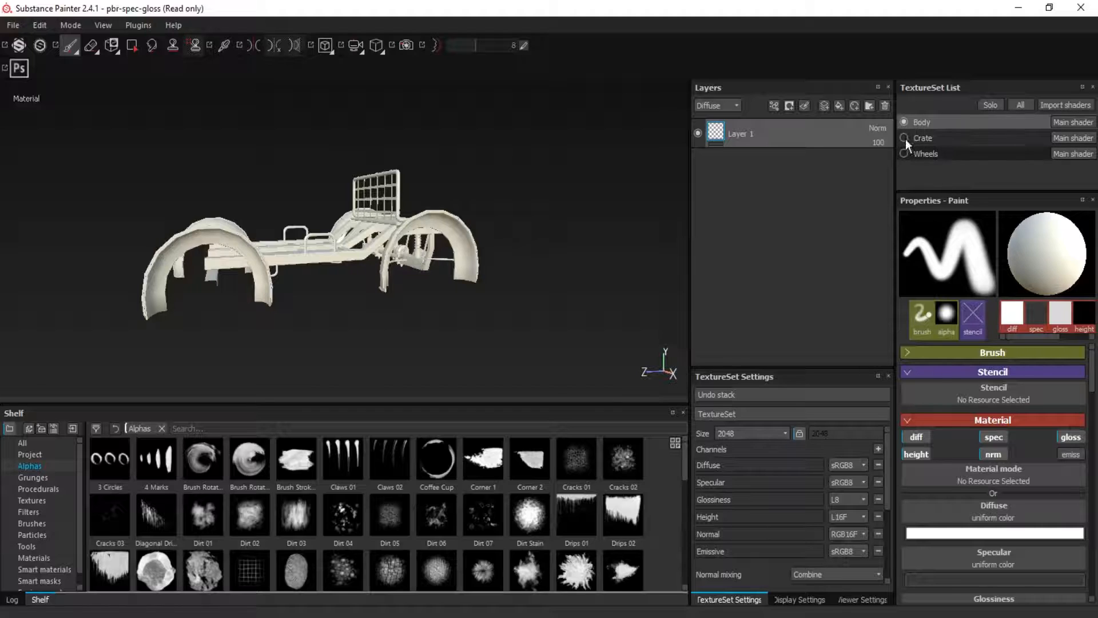
alt+drag(456, 211, 591, 251)
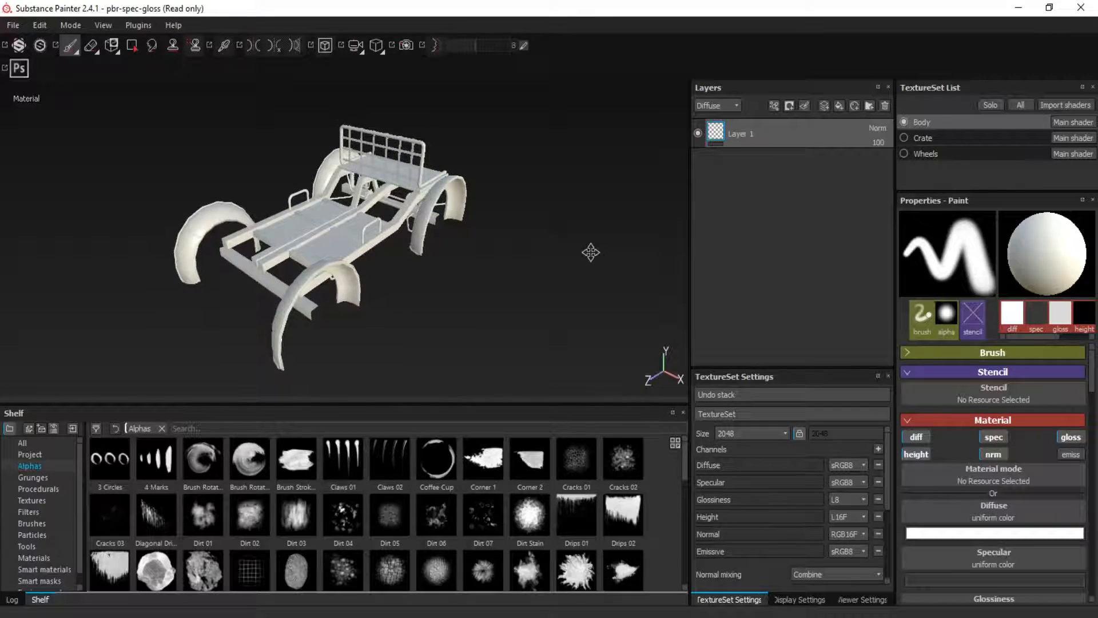
click(904, 122)
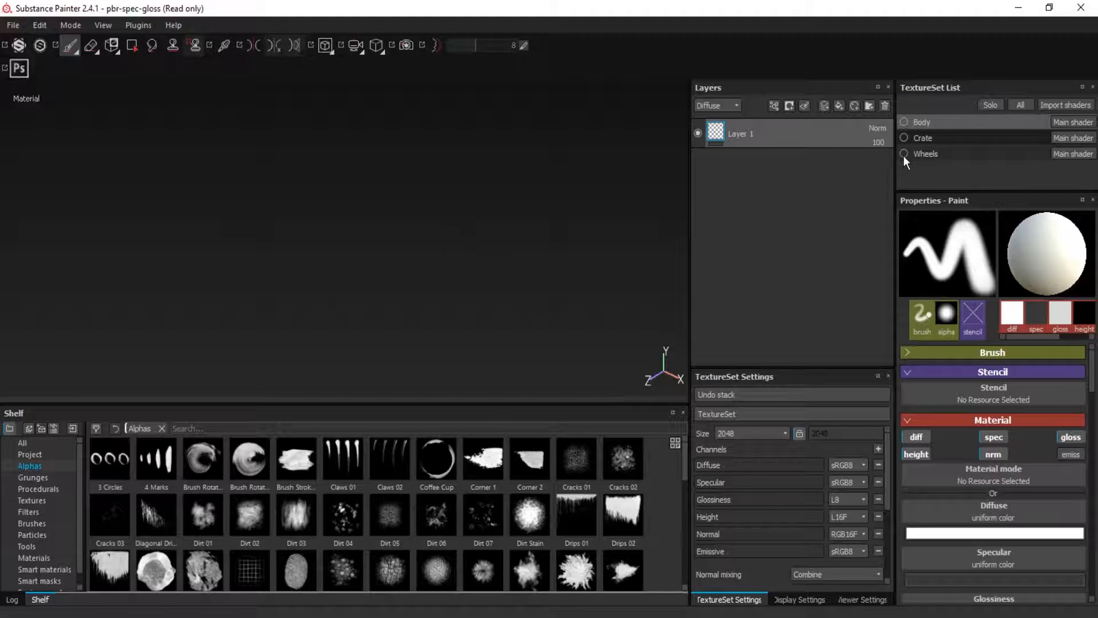
click(903, 153)
alt+drag(531, 235, 393, 225)
mouse_move(569, 274)
alt+mouse_down()
mouse_move(414, 286)
mouse_move(572, 289)
alt+mouse_up()
click(904, 138)
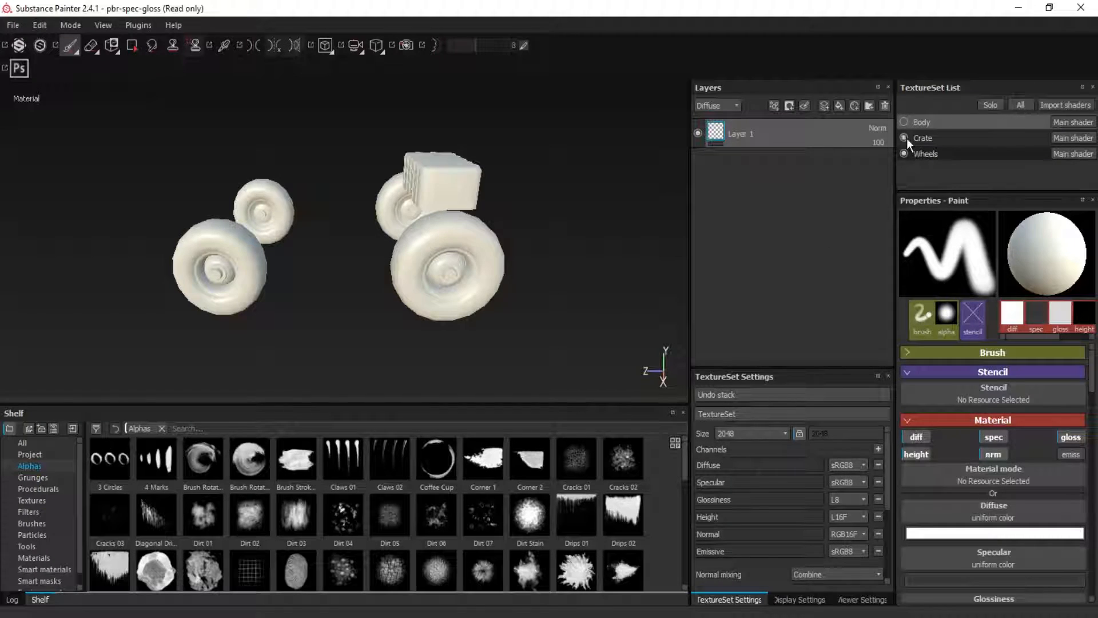
click(904, 122)
Open the texture baking settings for the buggy and set the output size to 2048x2048
scroll(832, 483, down, 3)
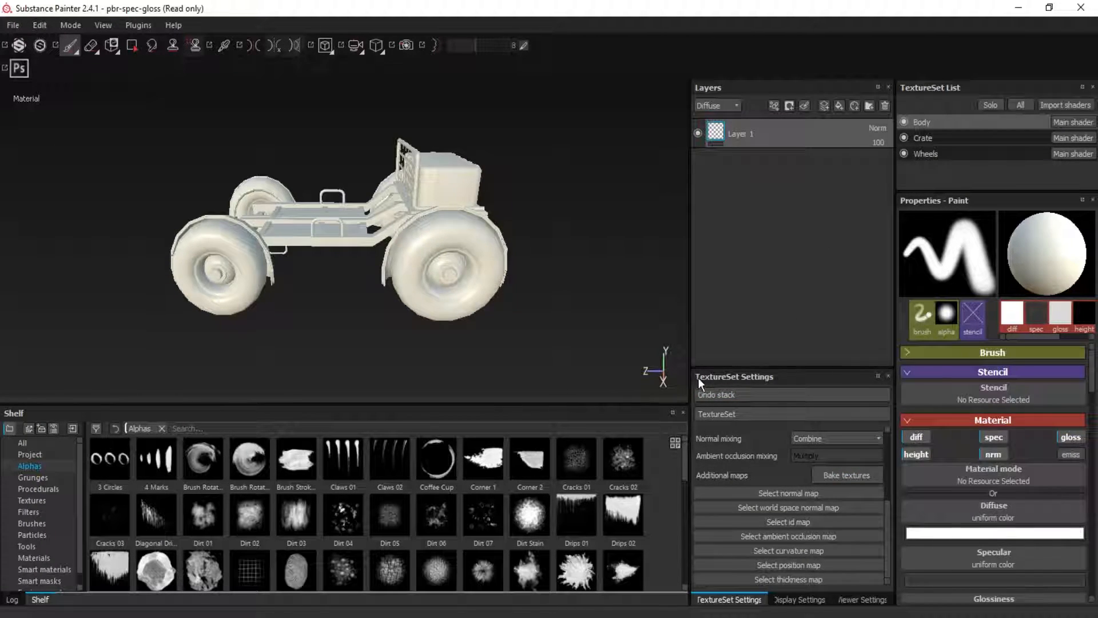
click(850, 473)
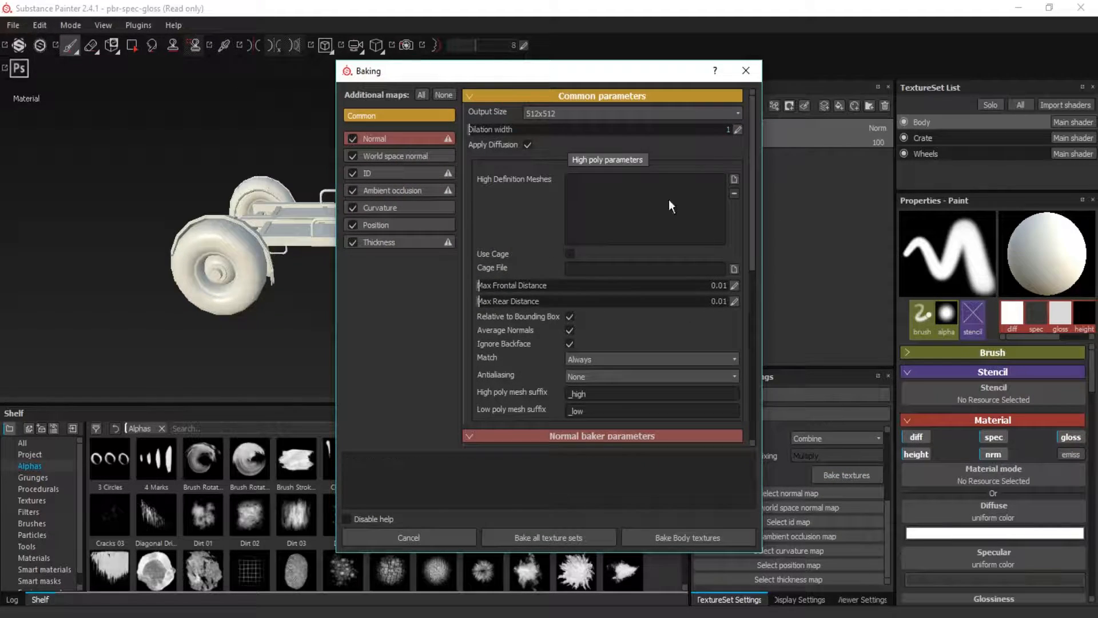
click(560, 113)
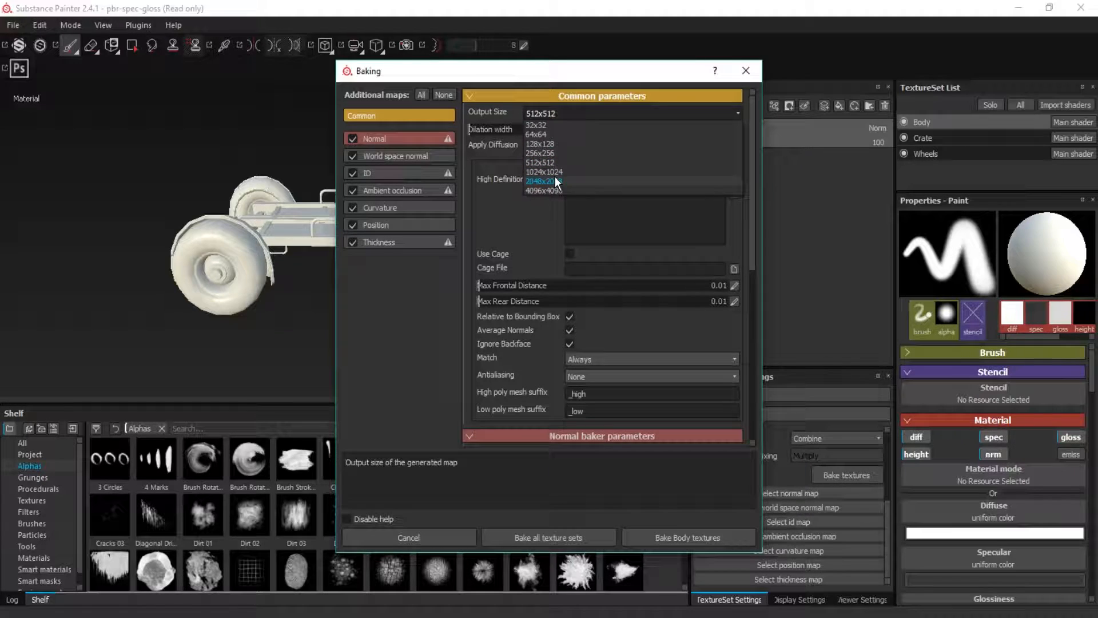
click(543, 181)
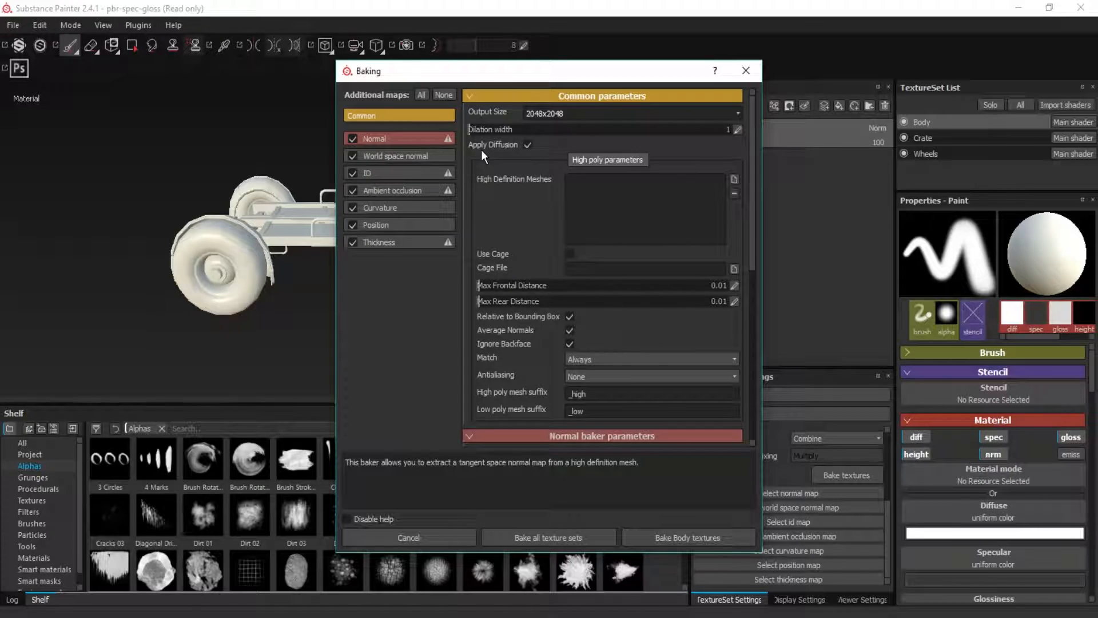
Set the ID baker's color source to Mesh ID and color generator to Random, and apply this to all texture sets
click(408, 173)
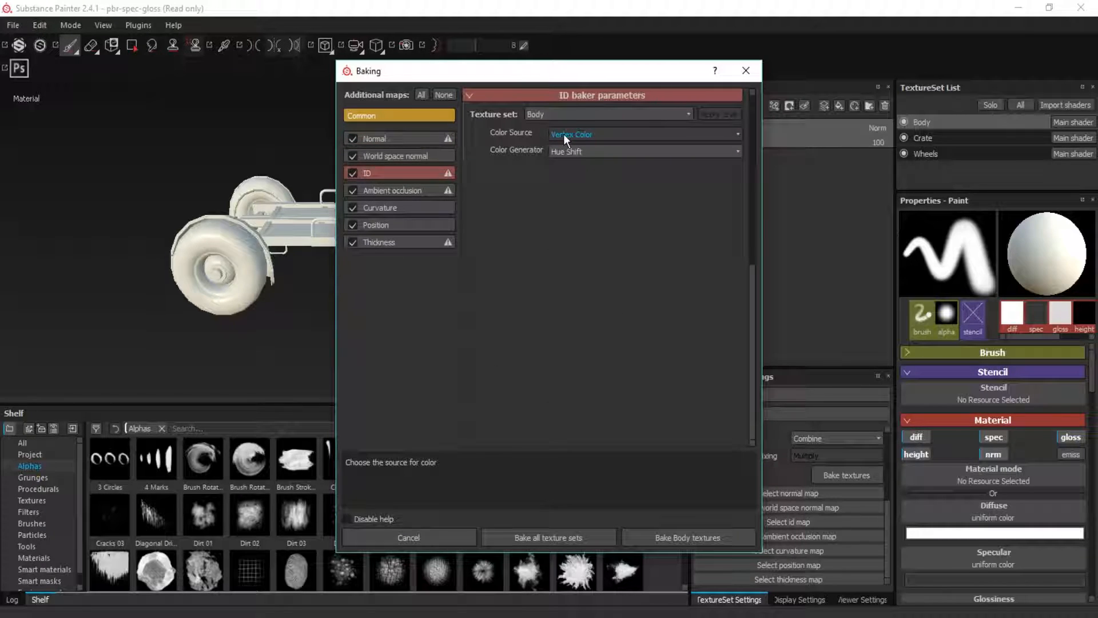
click(564, 134)
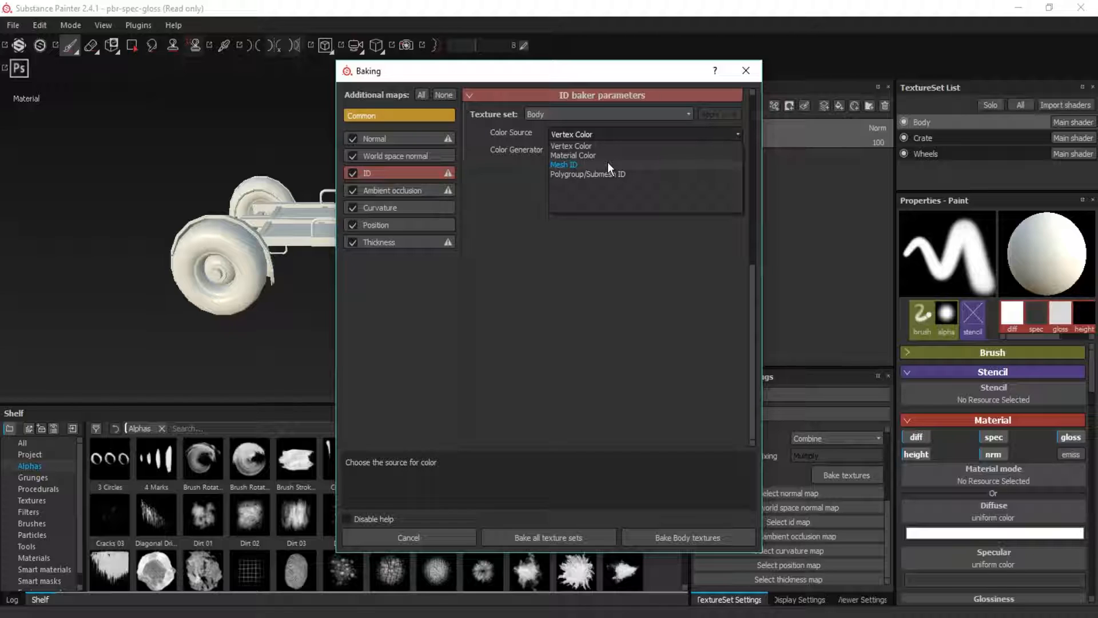
click(607, 164)
click(610, 155)
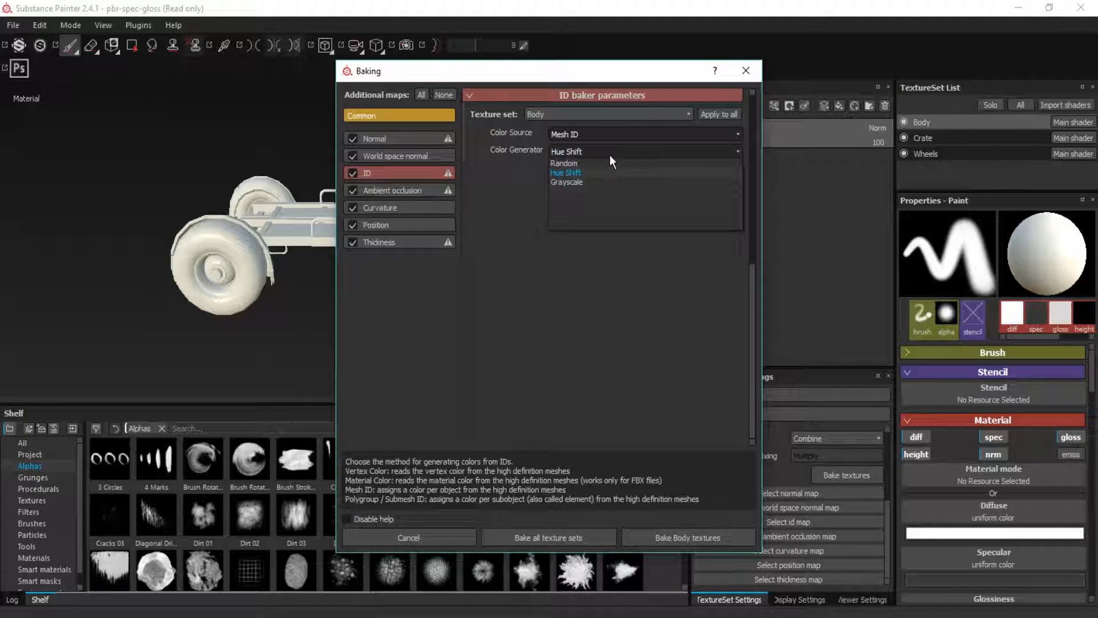
click(596, 163)
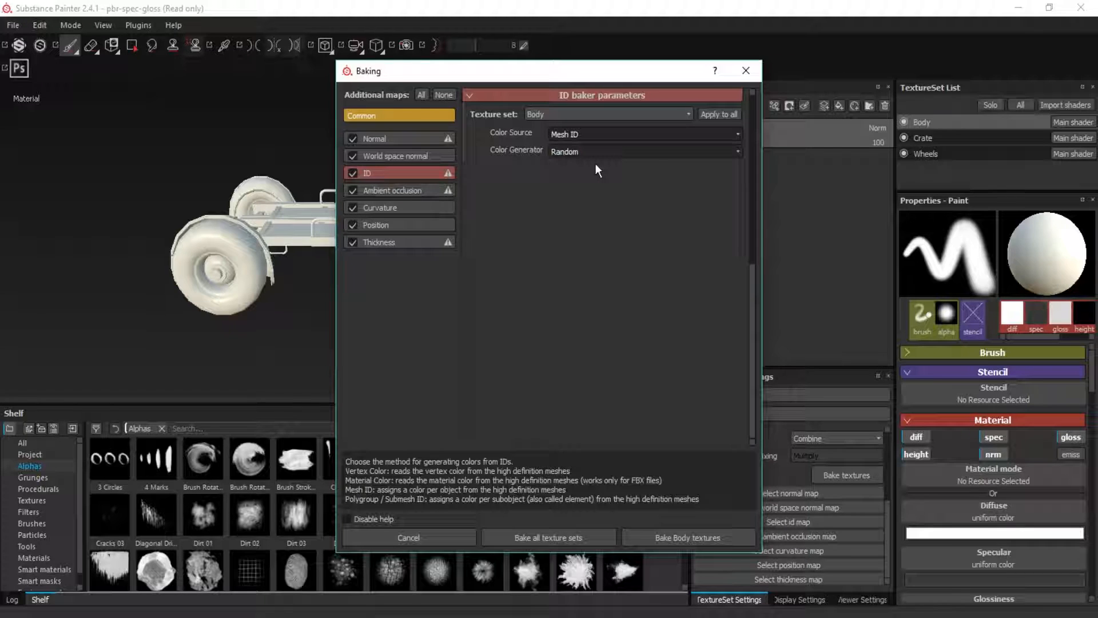
click(563, 115)
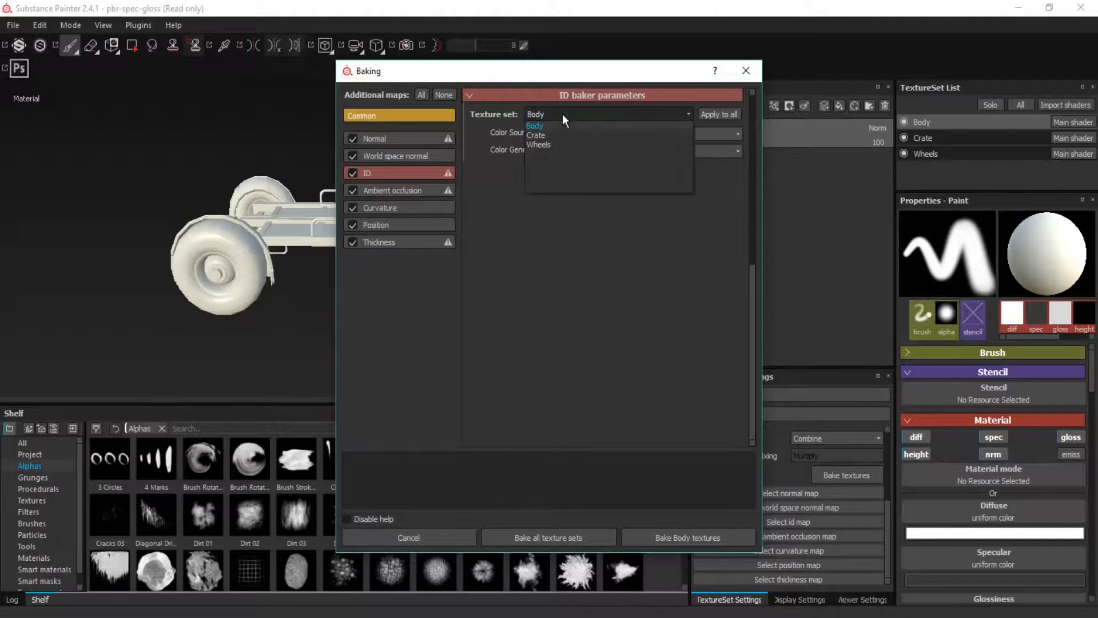
click(745, 147)
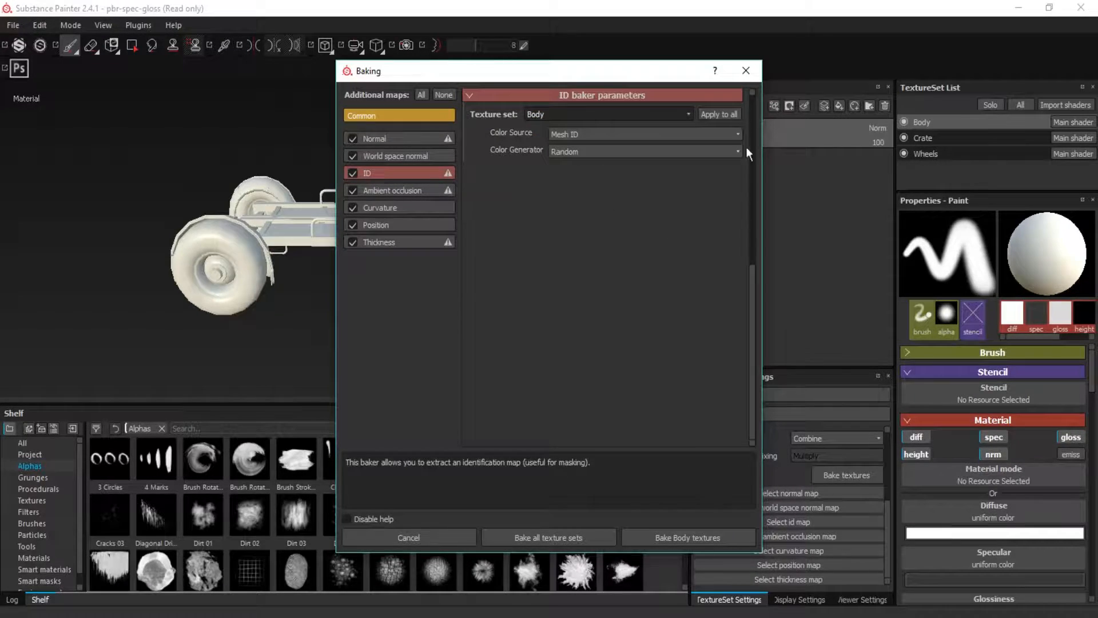
click(730, 114)
Review the Curvature, Position and Thickness baker parameters, and bake all texture sets
click(410, 207)
click(413, 225)
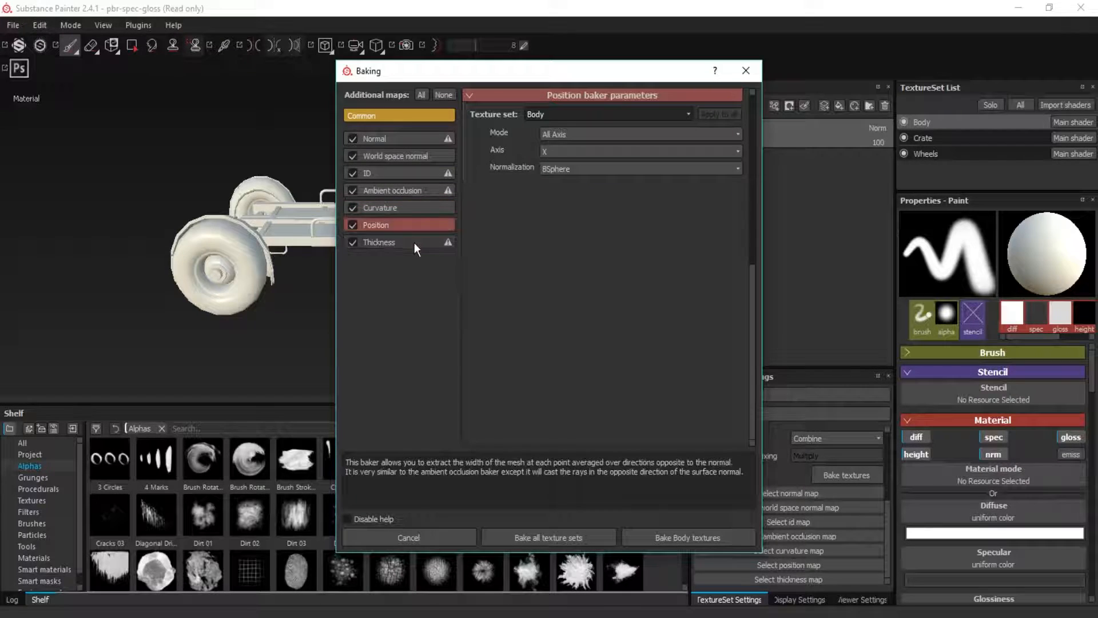
click(414, 242)
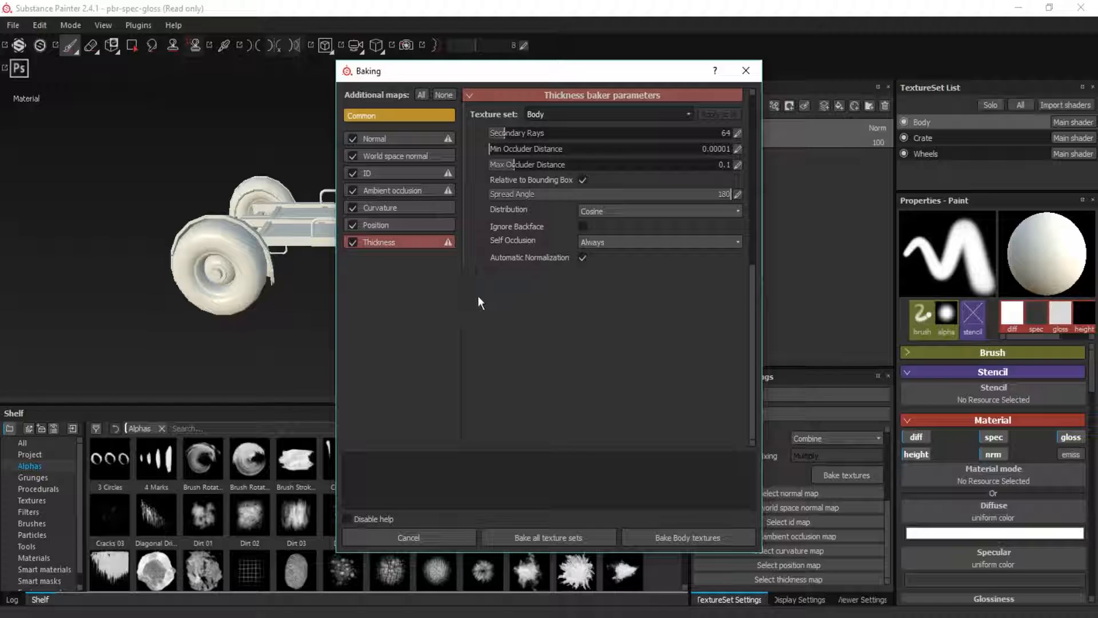
click(530, 537)
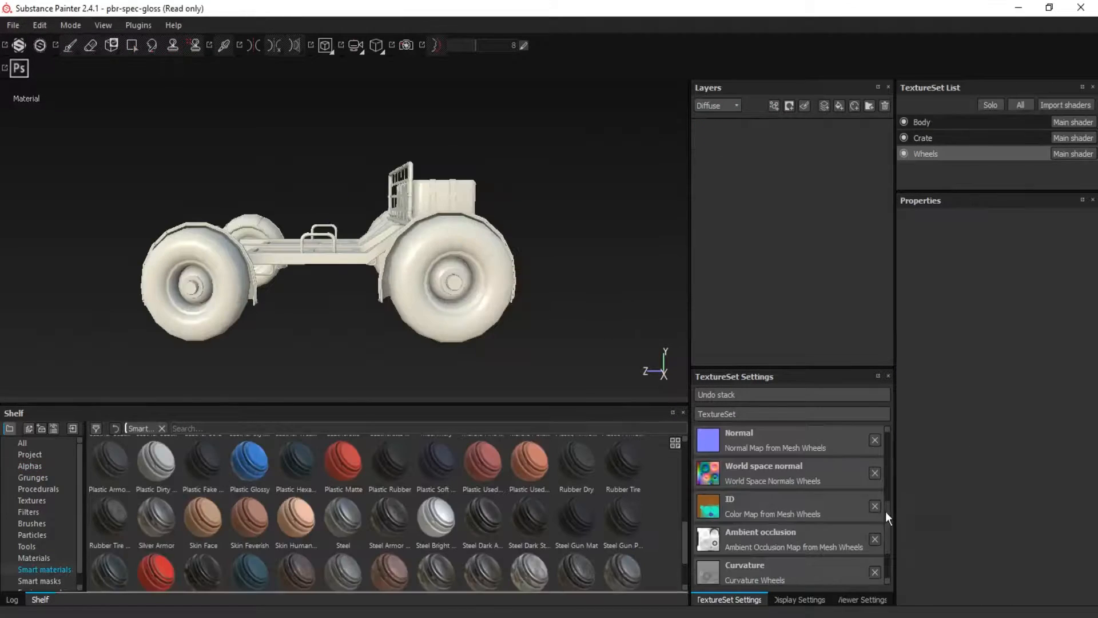
Look through the baked Wheels maps, and hide the Crate and Body texture sets so only the wheels show
scroll(887, 518, down, 3)
scroll(889, 529, down, 1)
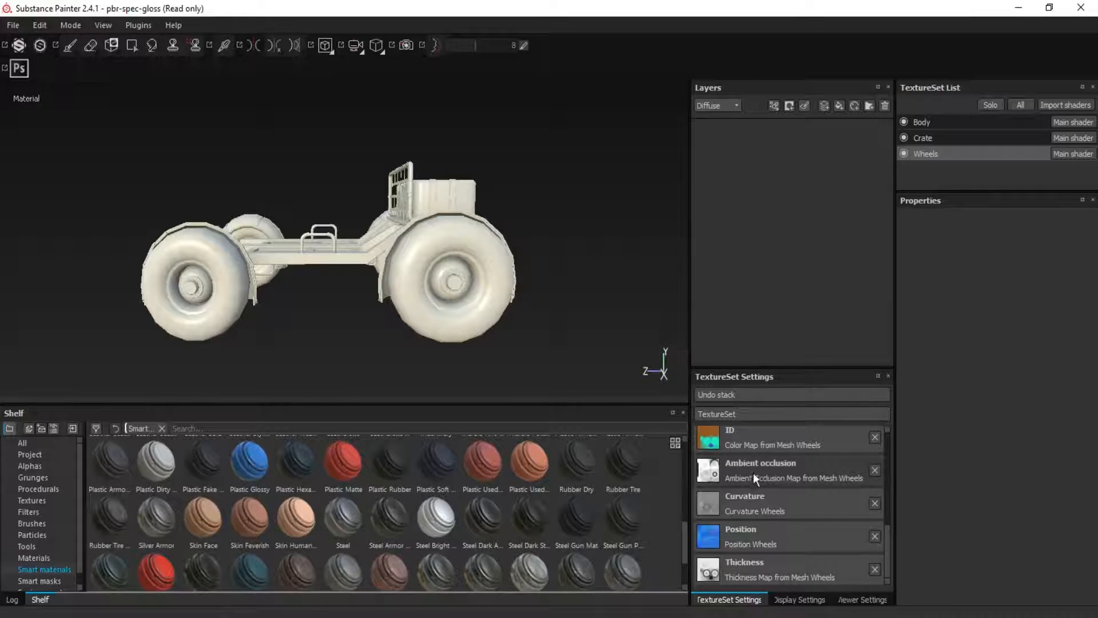
scroll(890, 542, up, 2)
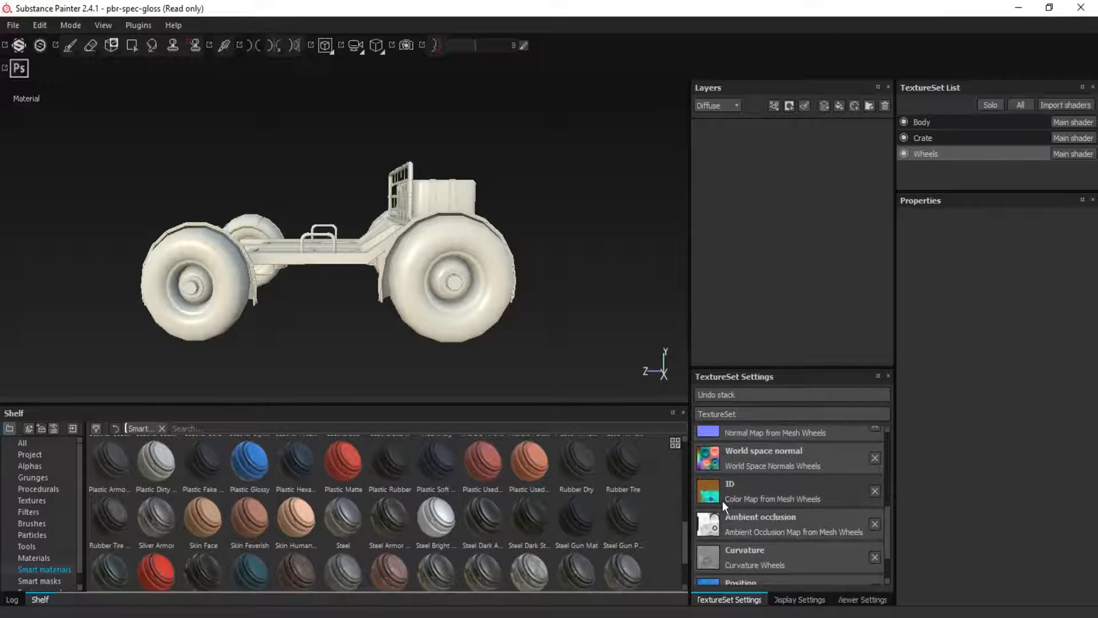
scroll(887, 514, up, 1)
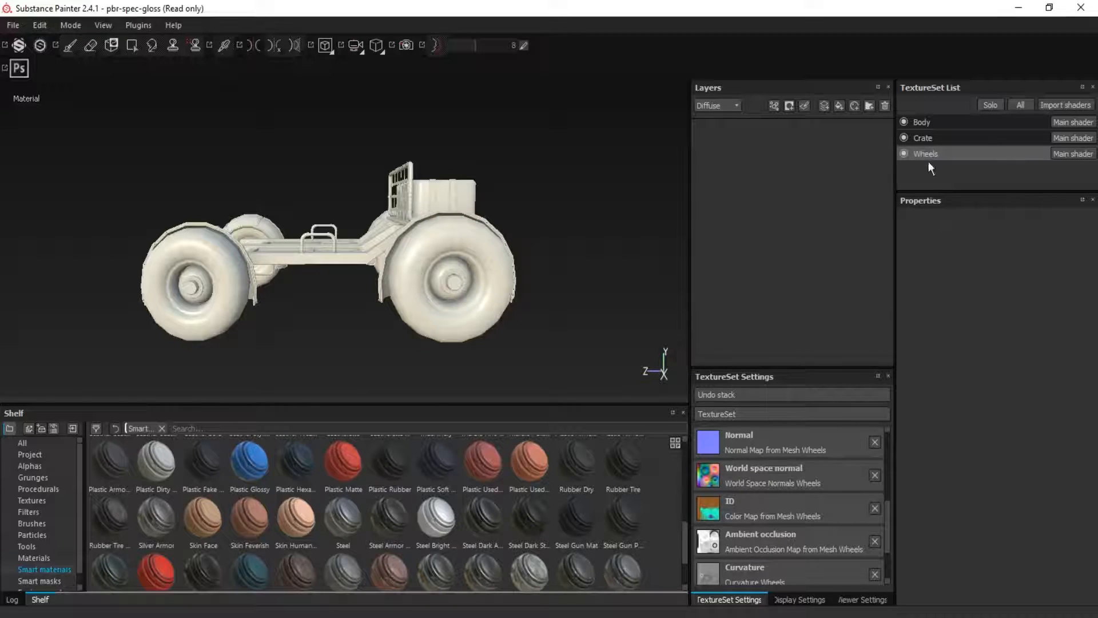
click(907, 138)
click(906, 124)
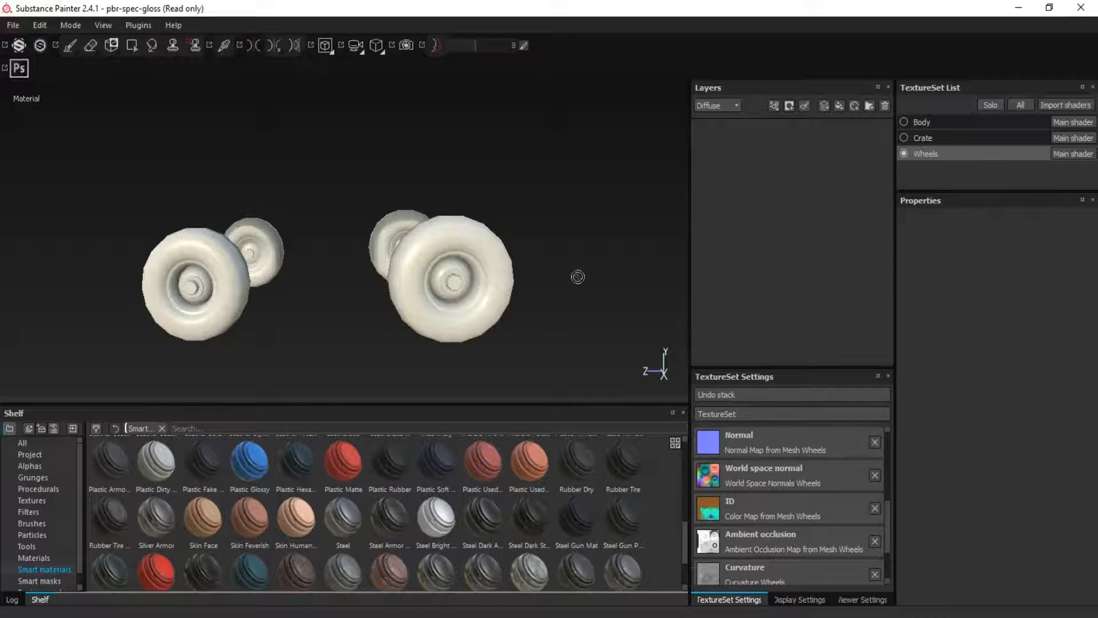
Add a folder to the Wheels layers with a color selection mask and pick the brown tire ID color
click(872, 109)
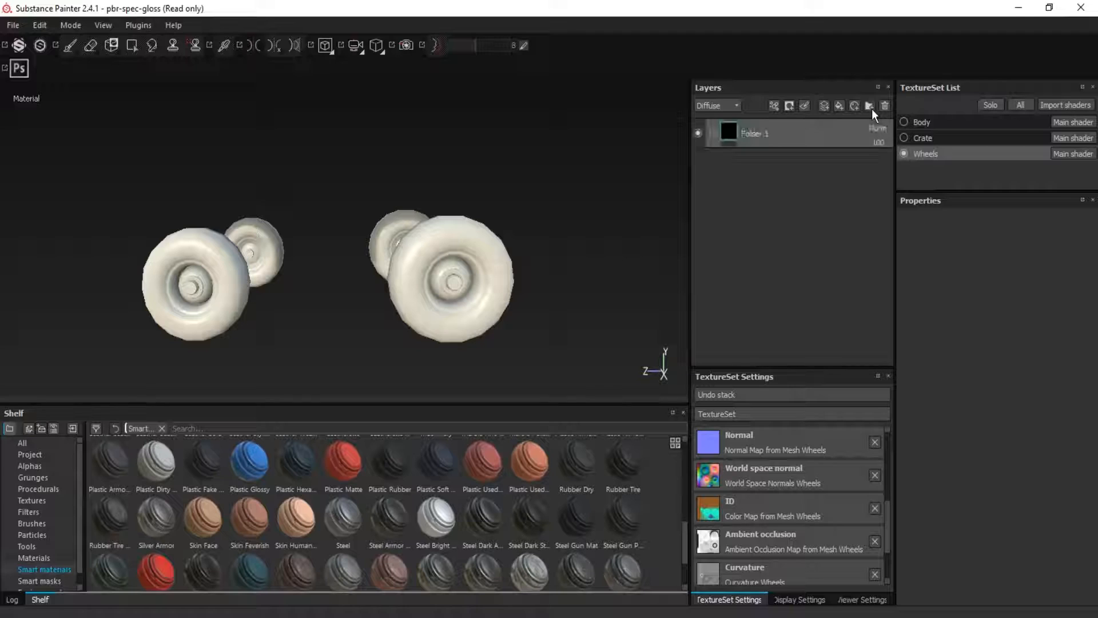
click(790, 106)
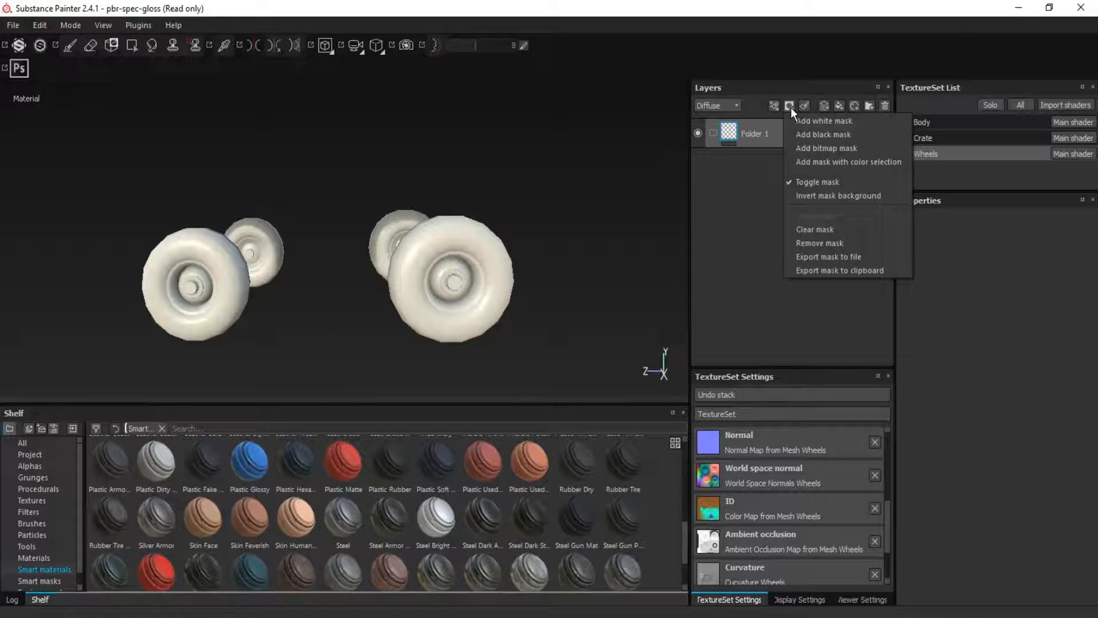
click(881, 163)
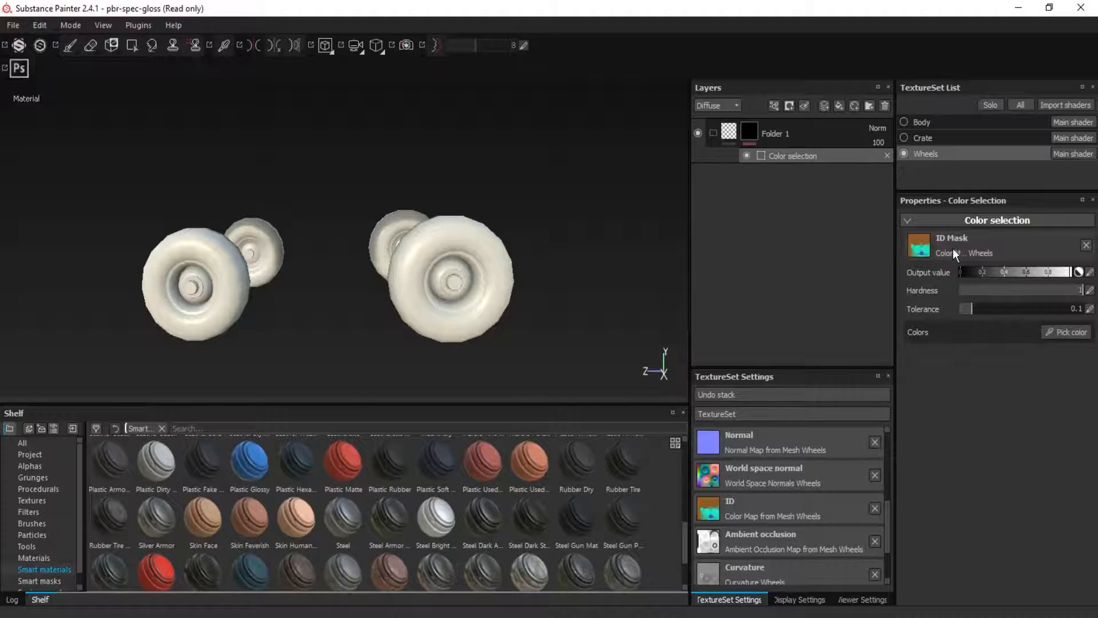
click(1065, 333)
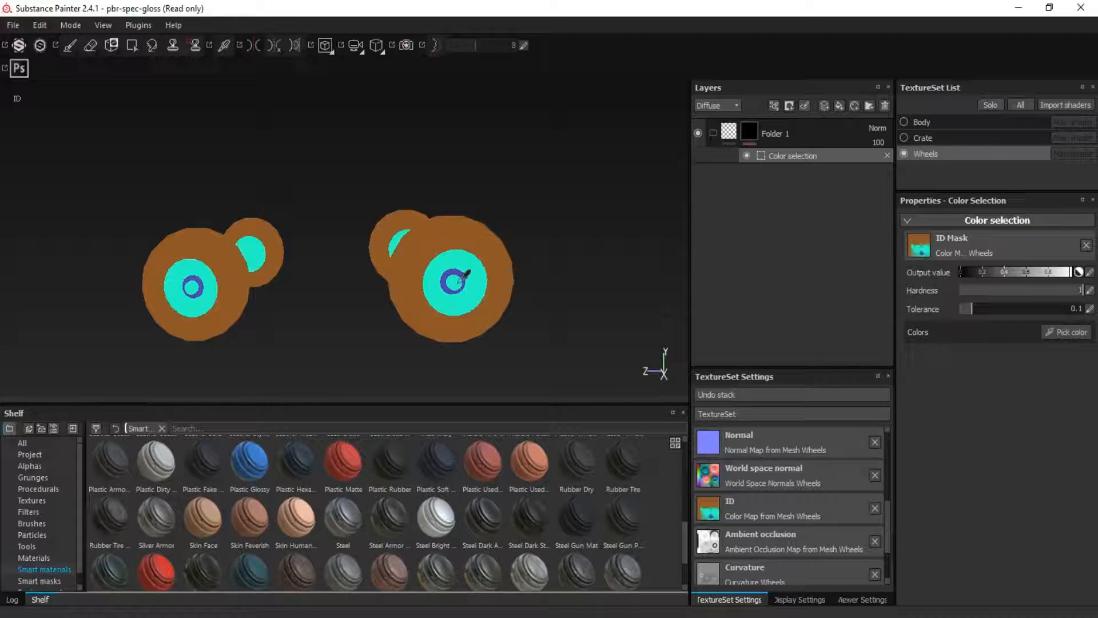
click(497, 243)
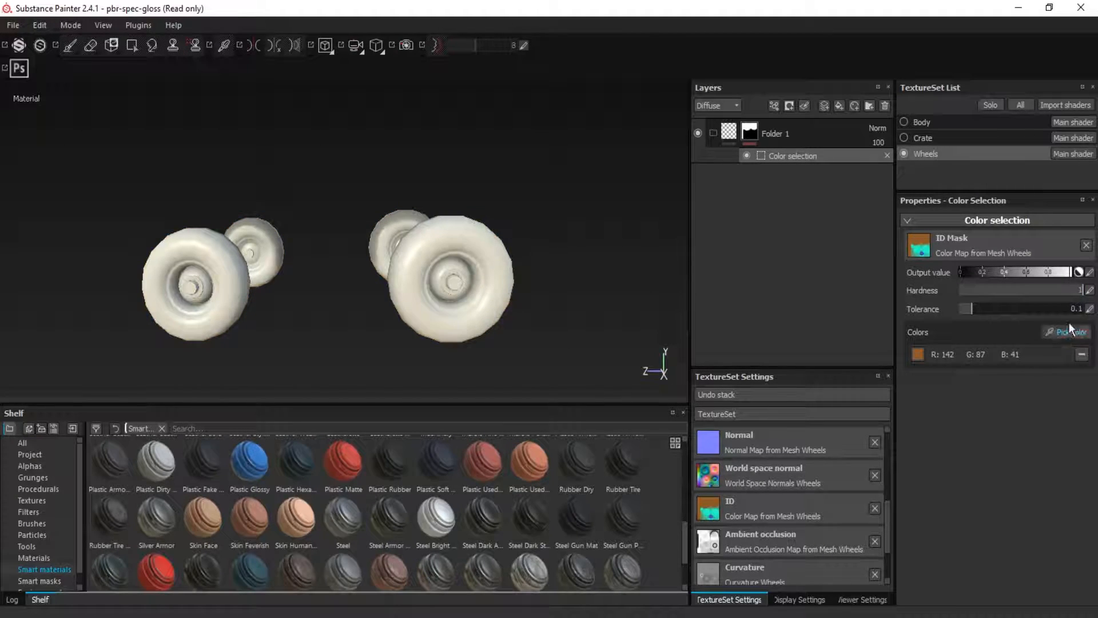
Place the Rubber Tire smart material inside the masked folder and inspect the tires up close
scroll(499, 520, down, 2)
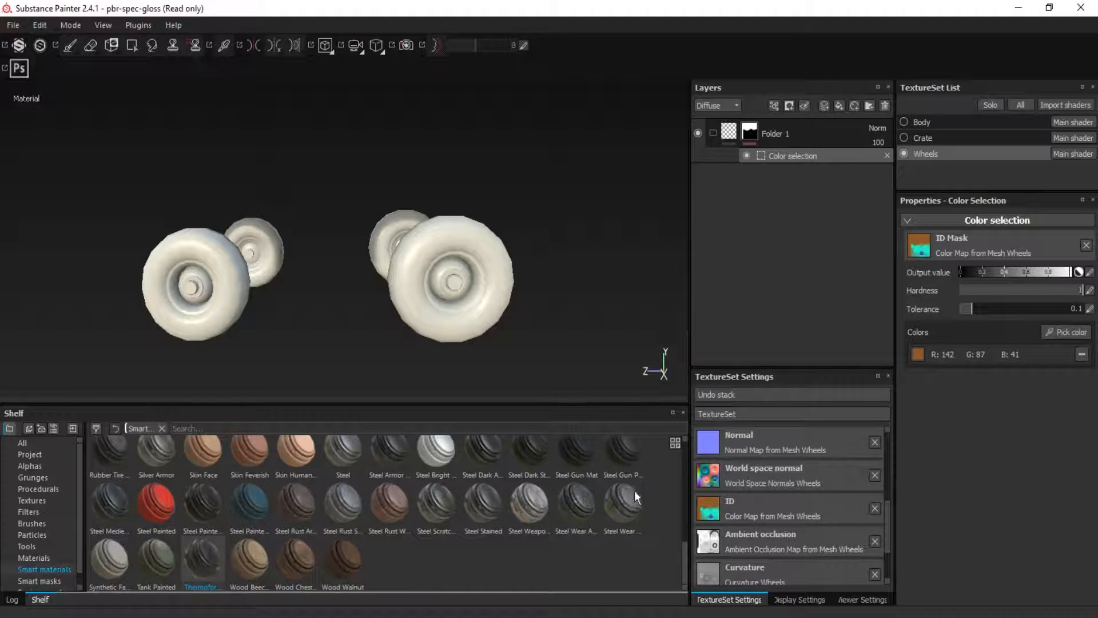
mouse_move(578, 461)
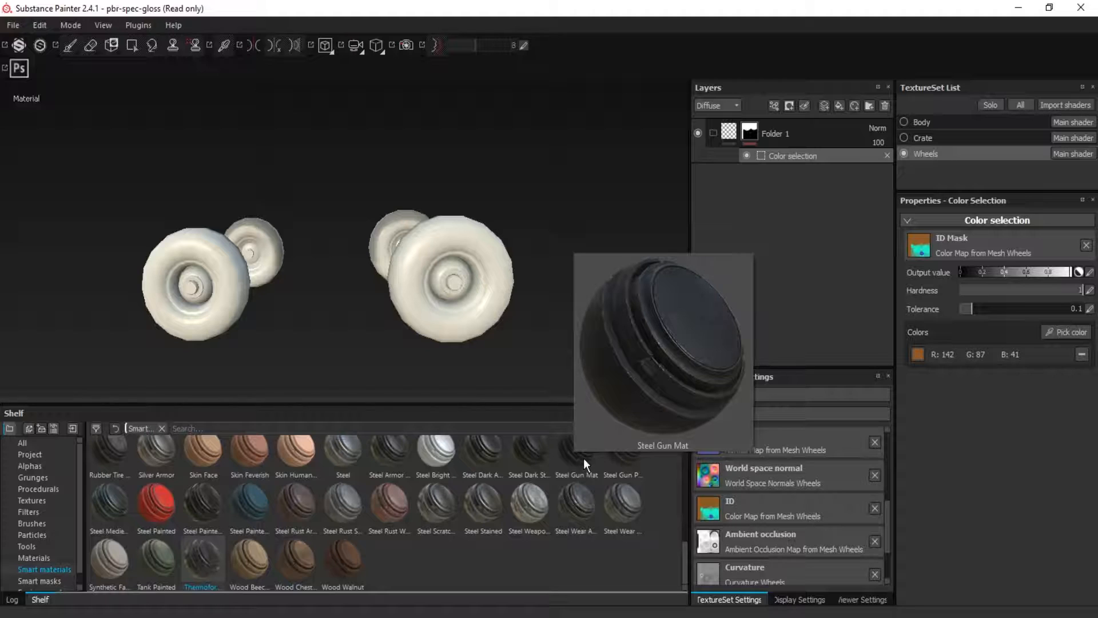
scroll(636, 506, up, 2)
scroll(685, 510, down, 1)
drag(631, 535, 804, 141)
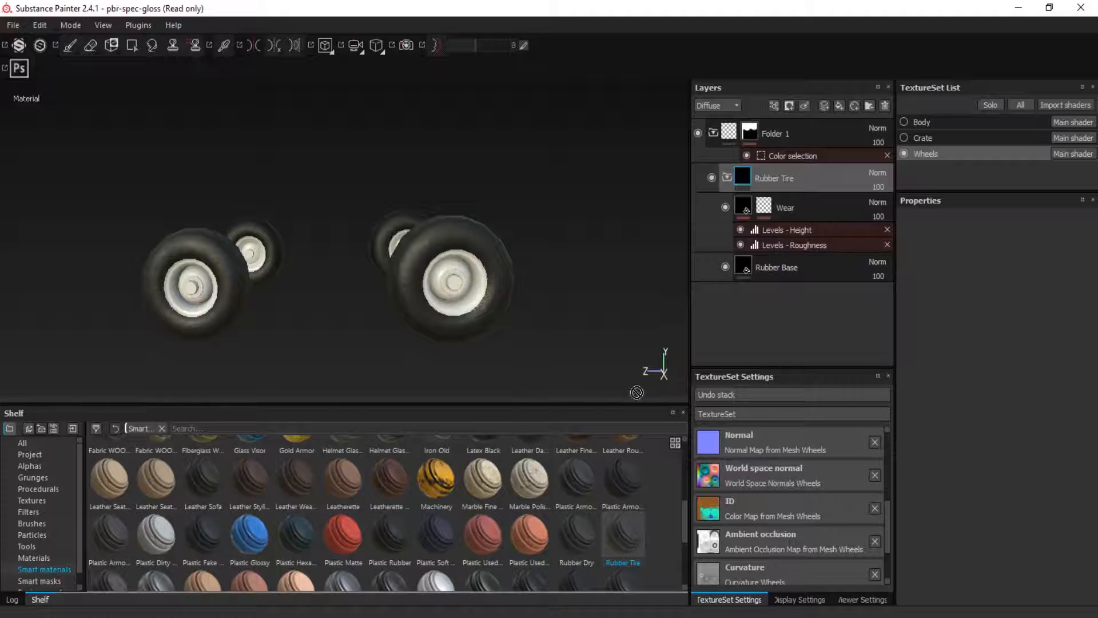
scroll(422, 275, up, 5)
alt+drag(459, 278, 682, 351)
alt+middle_drag(652, 336, 615, 279)
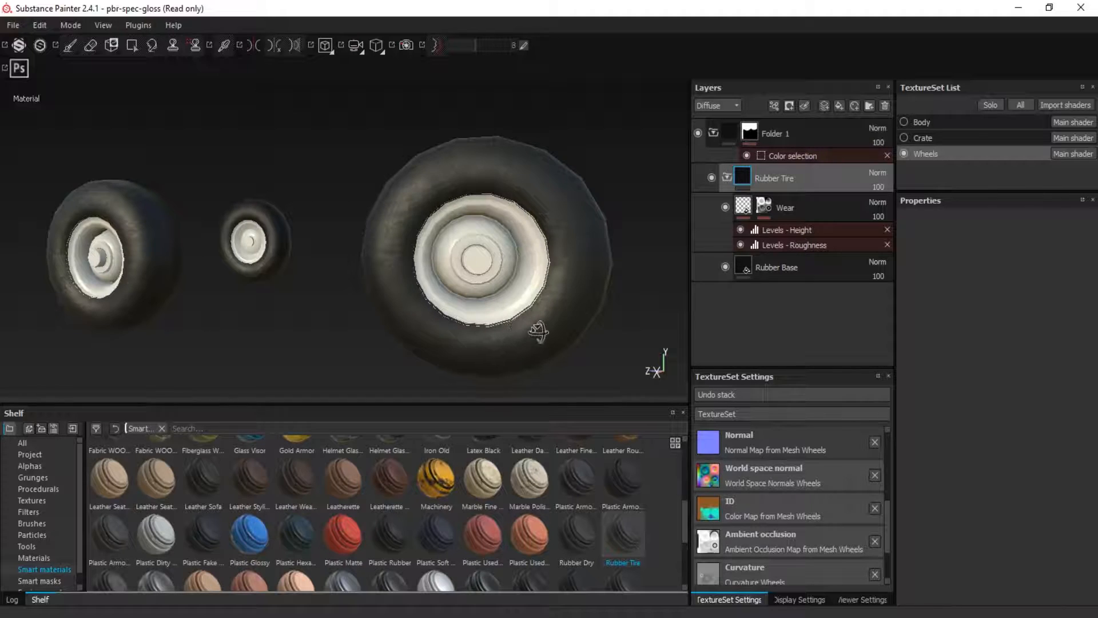
alt+drag(536, 331, 558, 324)
right_click(755, 135)
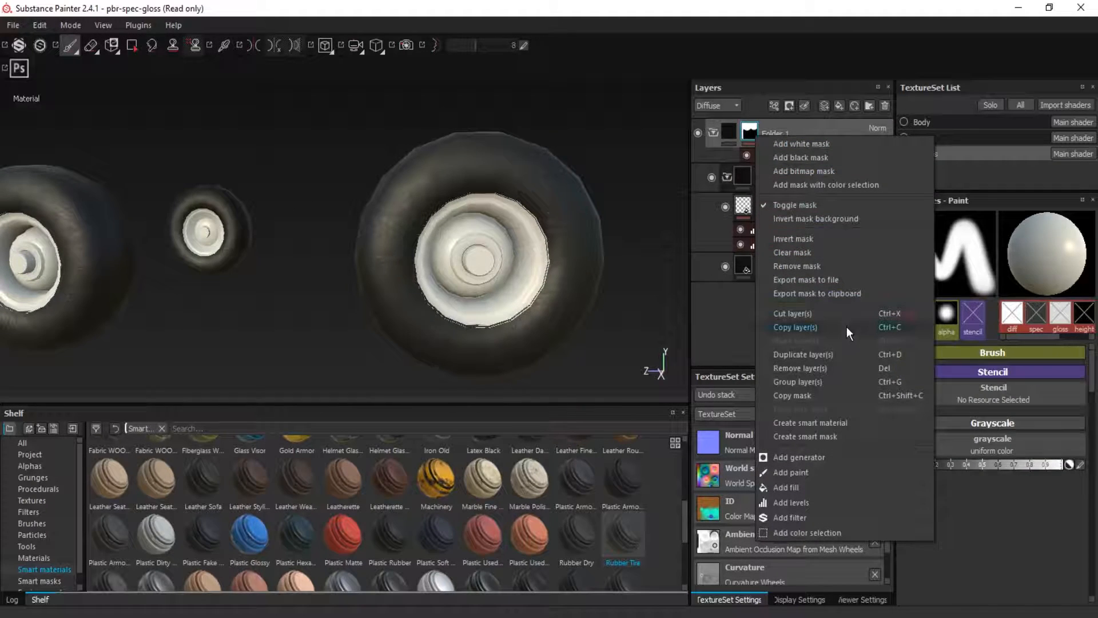
click(824, 263)
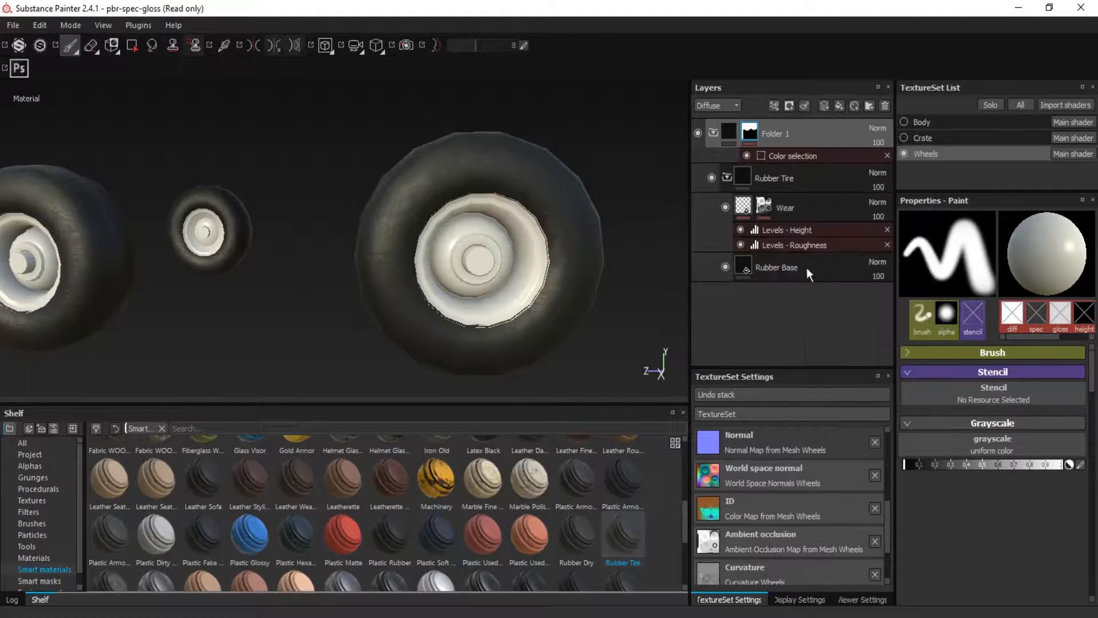
alt+drag(583, 296, 475, 303)
key(ctrl+z)
Collapse Folder 1, add a second folder with a color selection mask, and pick the purple ID color of the hub ring
click(713, 133)
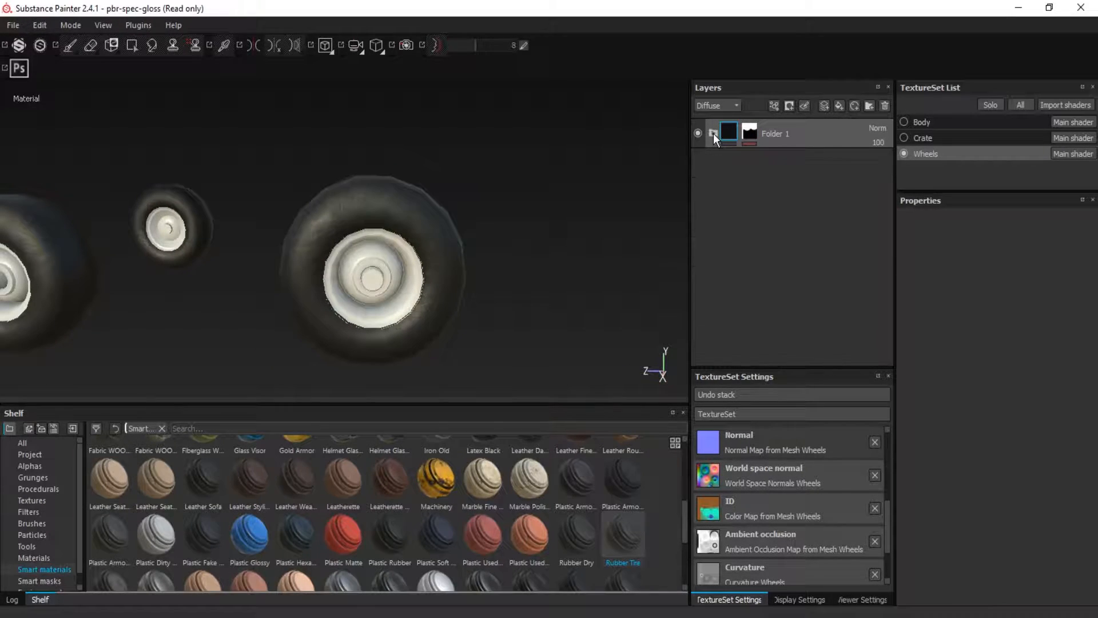
click(870, 107)
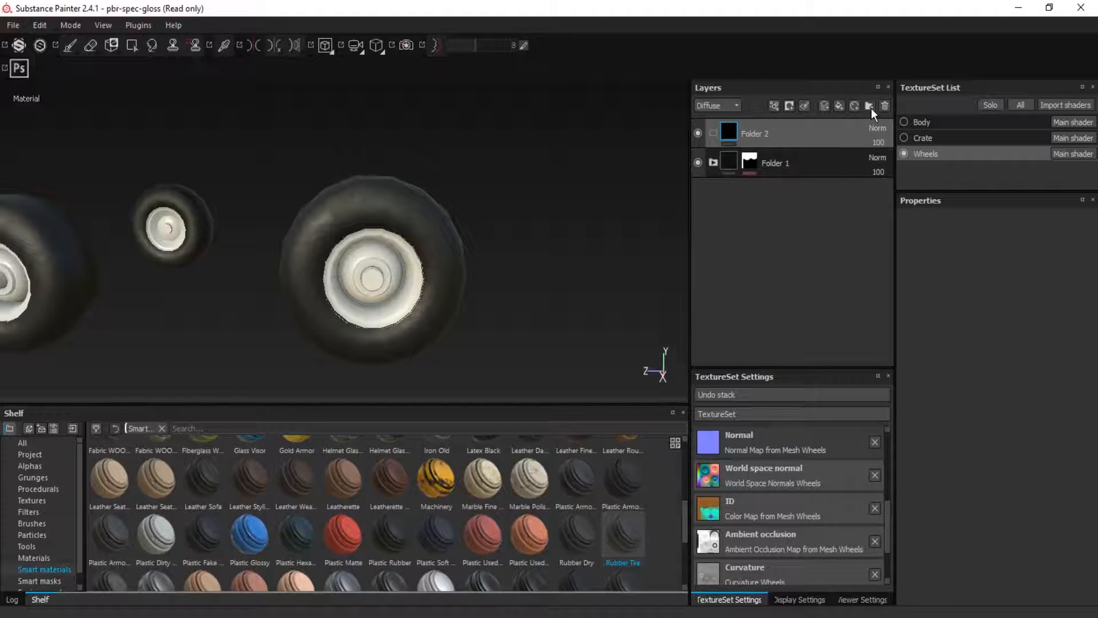
click(789, 107)
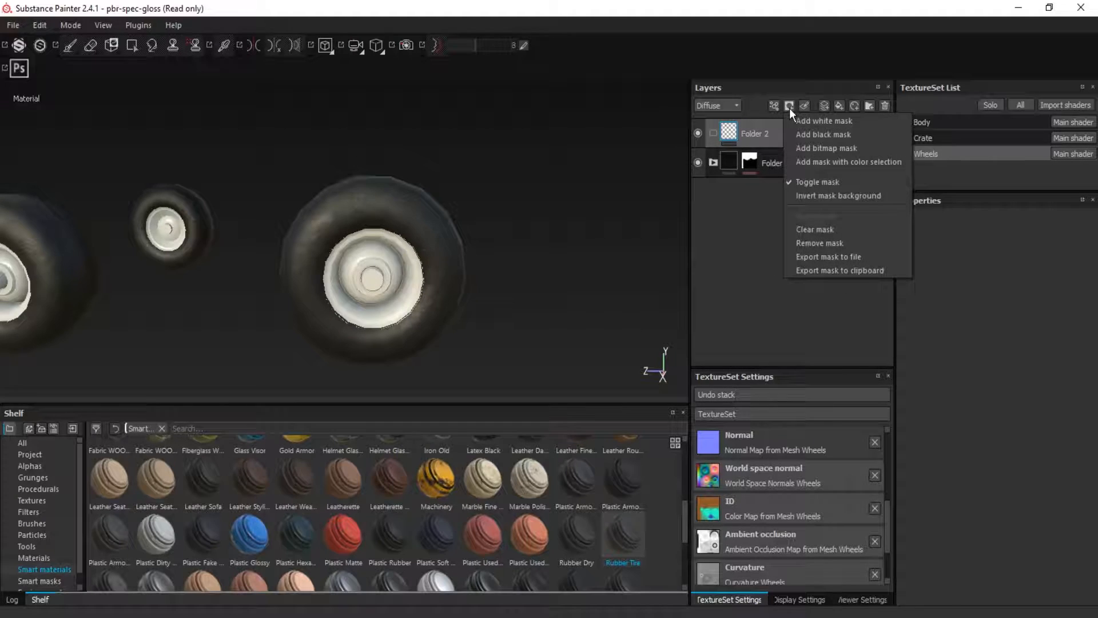
click(876, 164)
click(1072, 335)
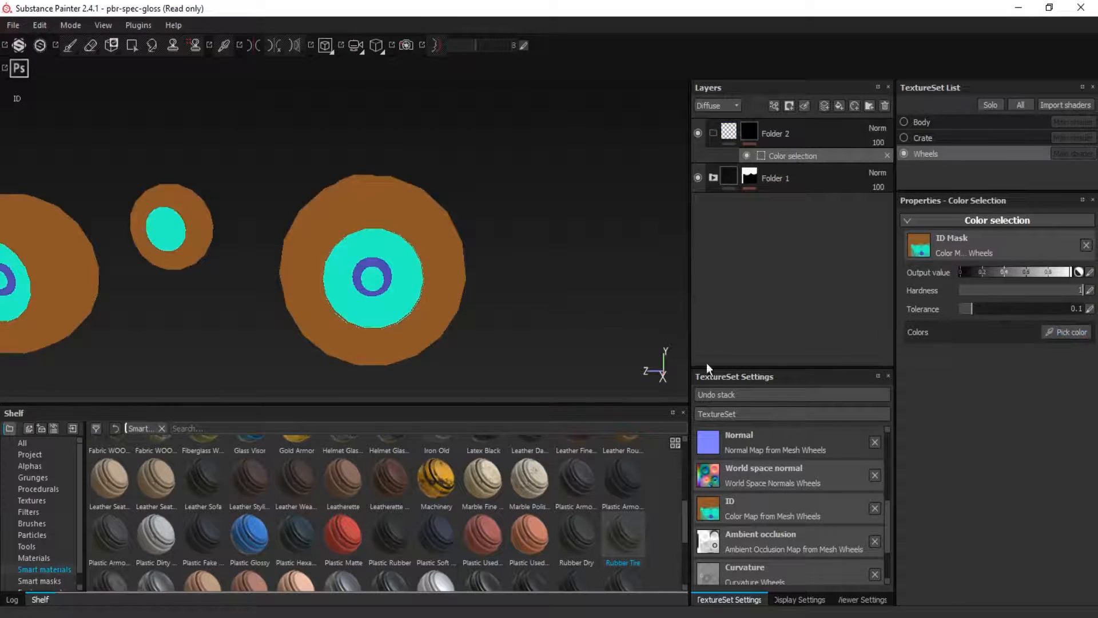
click(383, 267)
Add the turquoise rim ID color to Folder 2's color selection mask alongside the purple hub color
scroll(380, 307, up, 5)
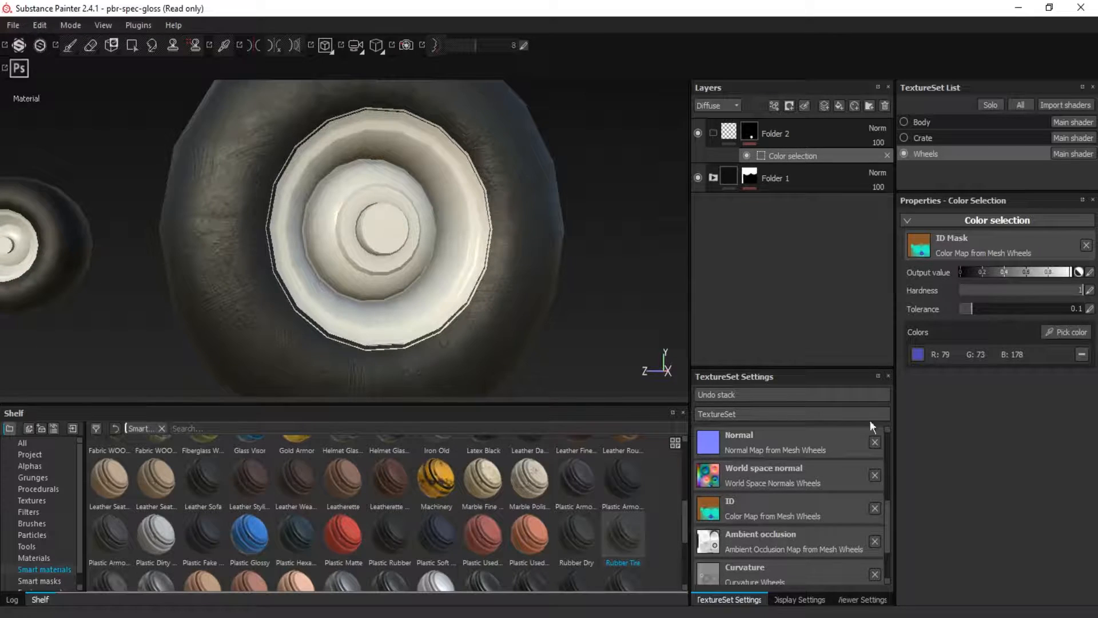
click(1068, 331)
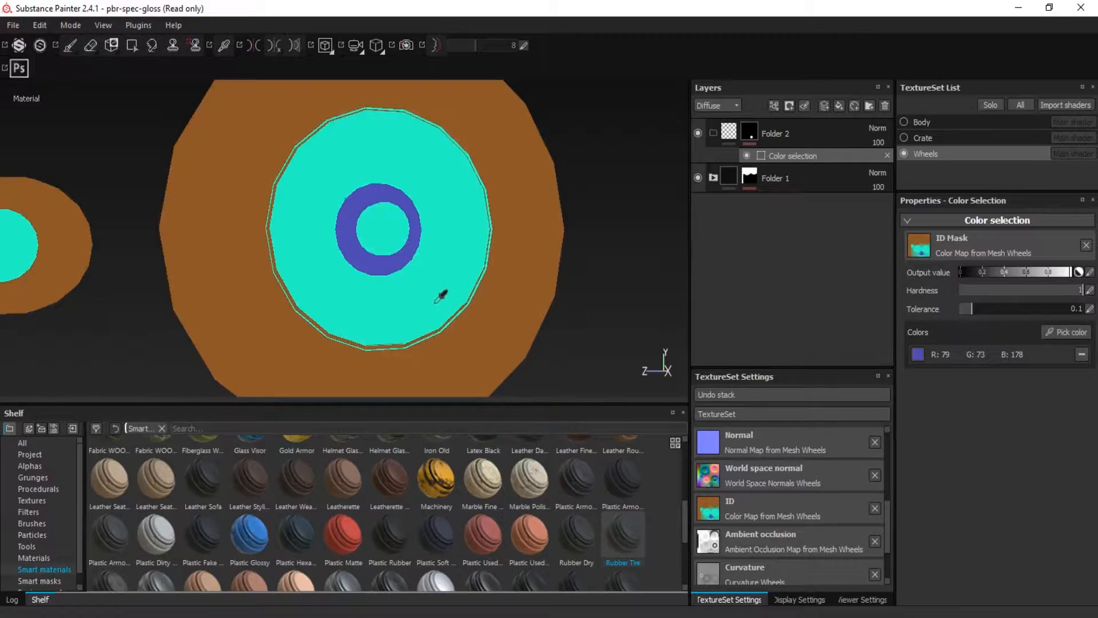
click(436, 302)
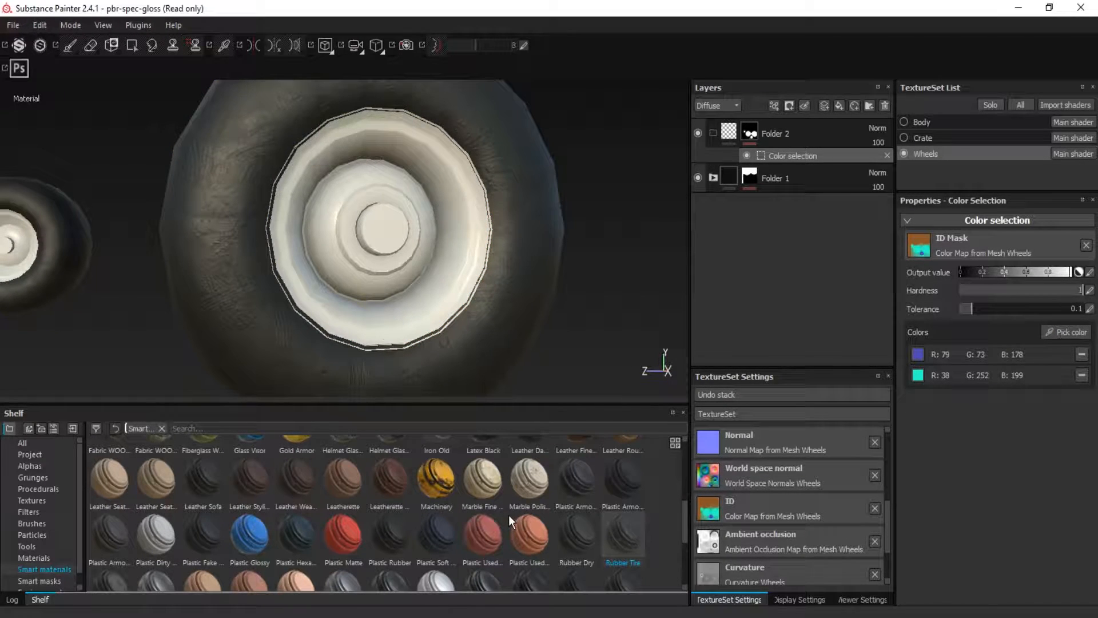
Place the Steel Rust Weapon smart material inside Folder 2 and inspect it on the wheel rim and hub
scroll(503, 523, down, 3)
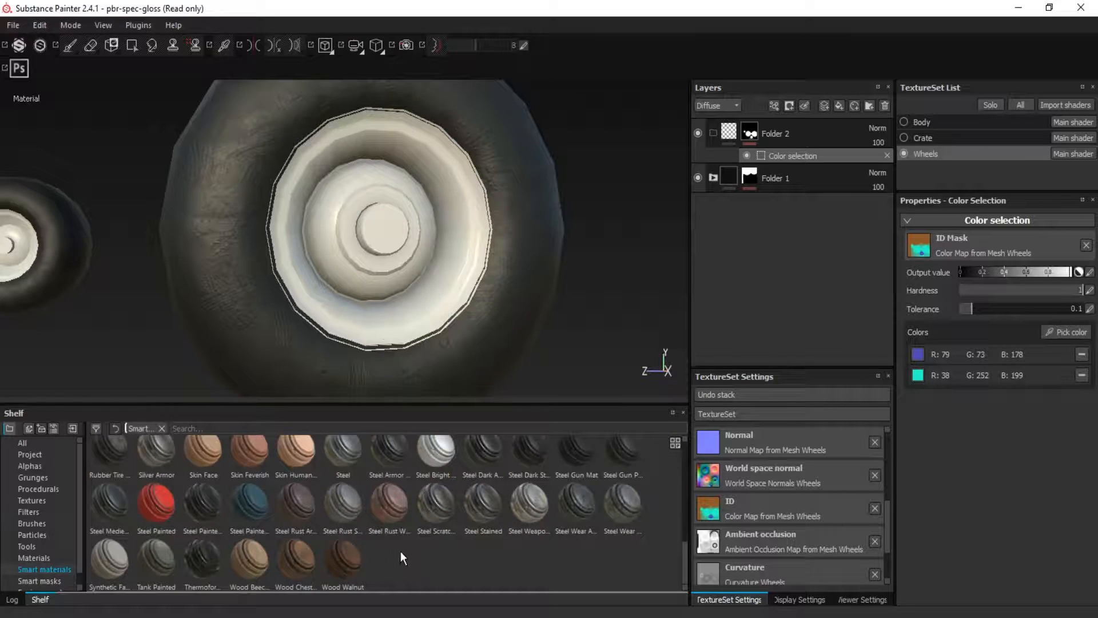
drag(397, 516, 748, 137)
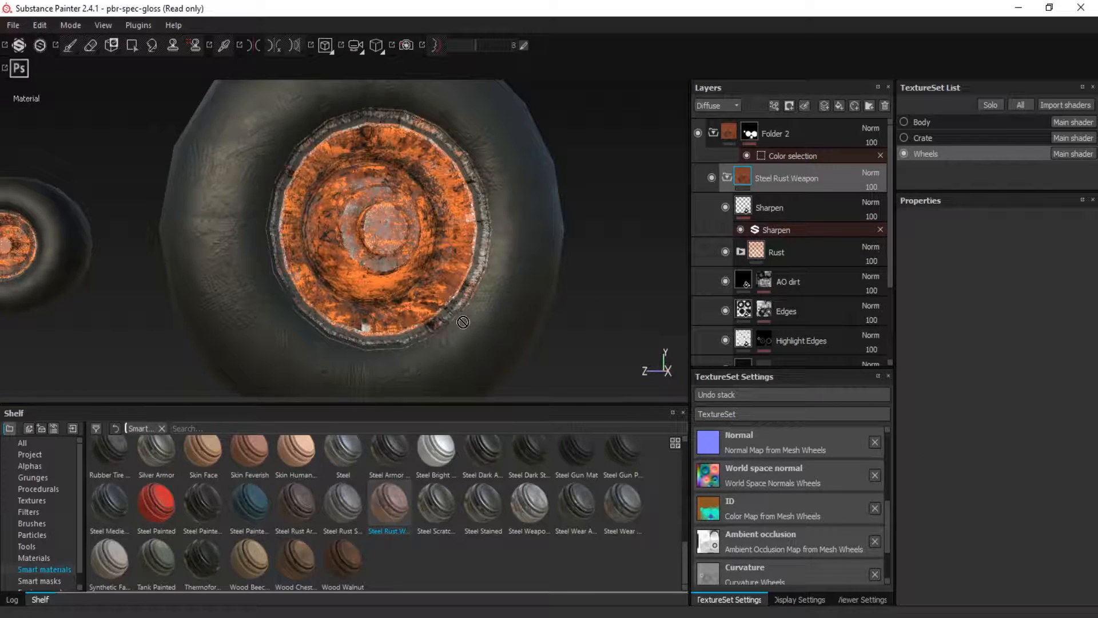
alt+drag(372, 262, 126, 257)
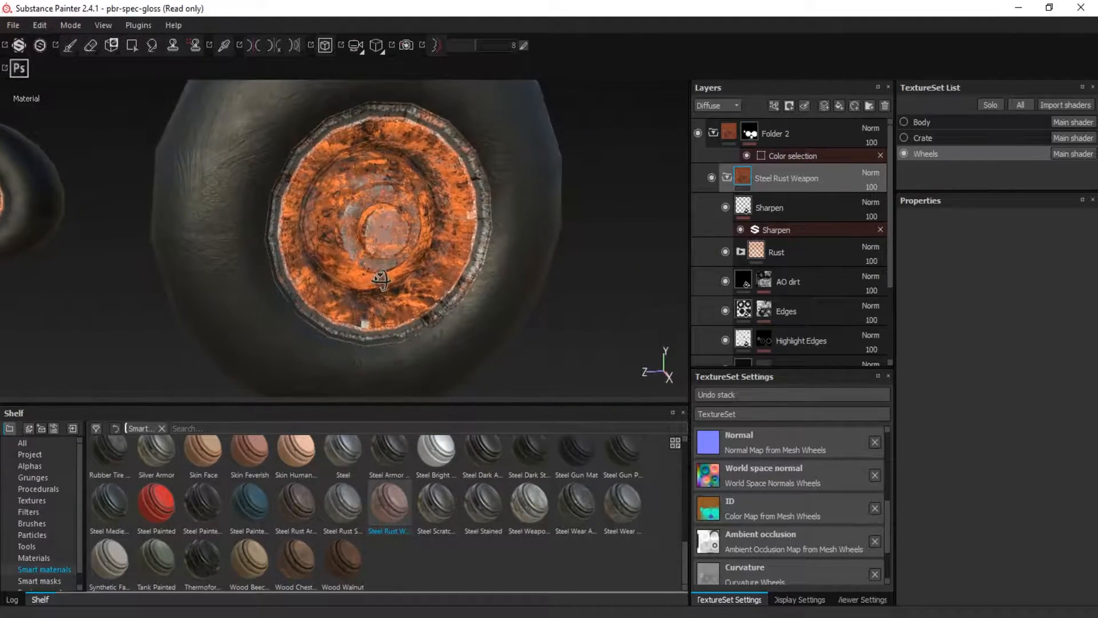
alt+drag(405, 265, 382, 263)
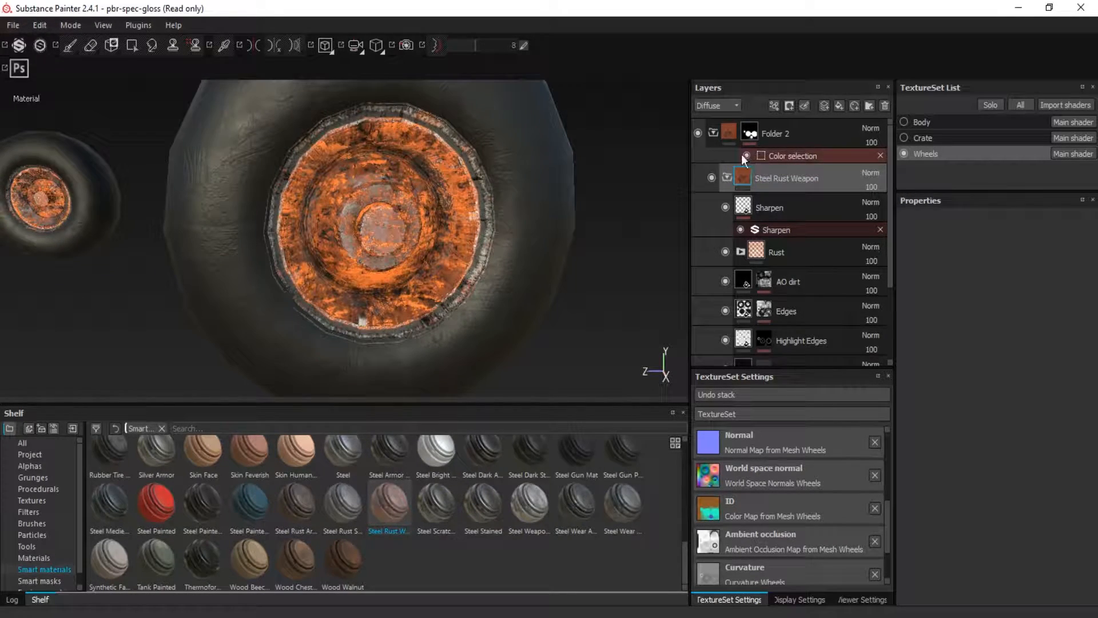
Remove the turquoise color from Folder 2's color selection so only the purple hub ring is masked, and collapse the folder
click(775, 159)
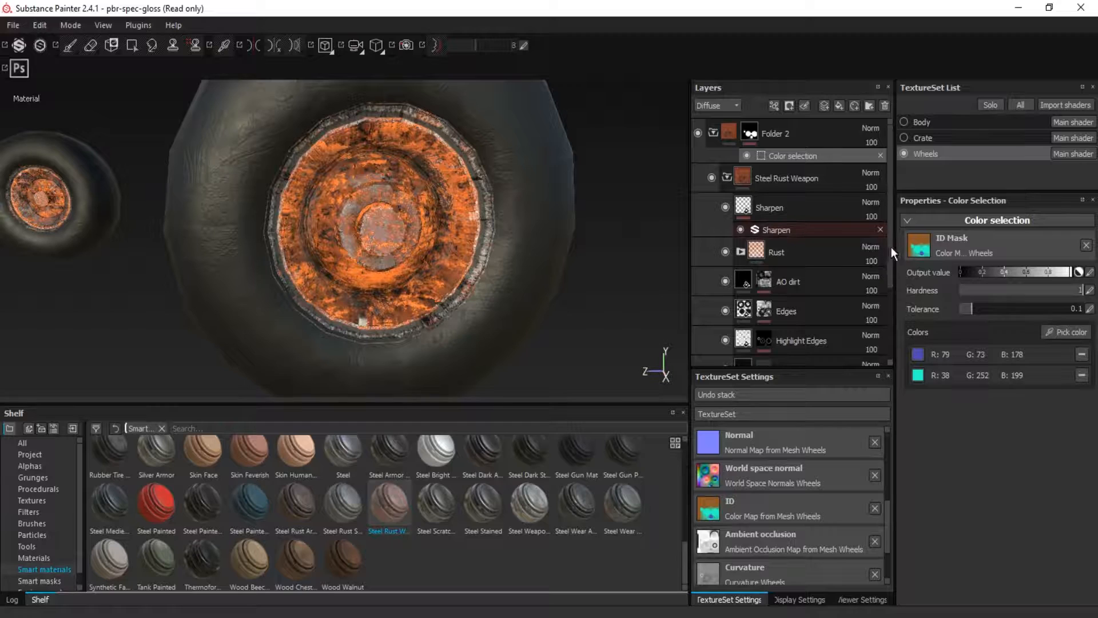
click(1081, 376)
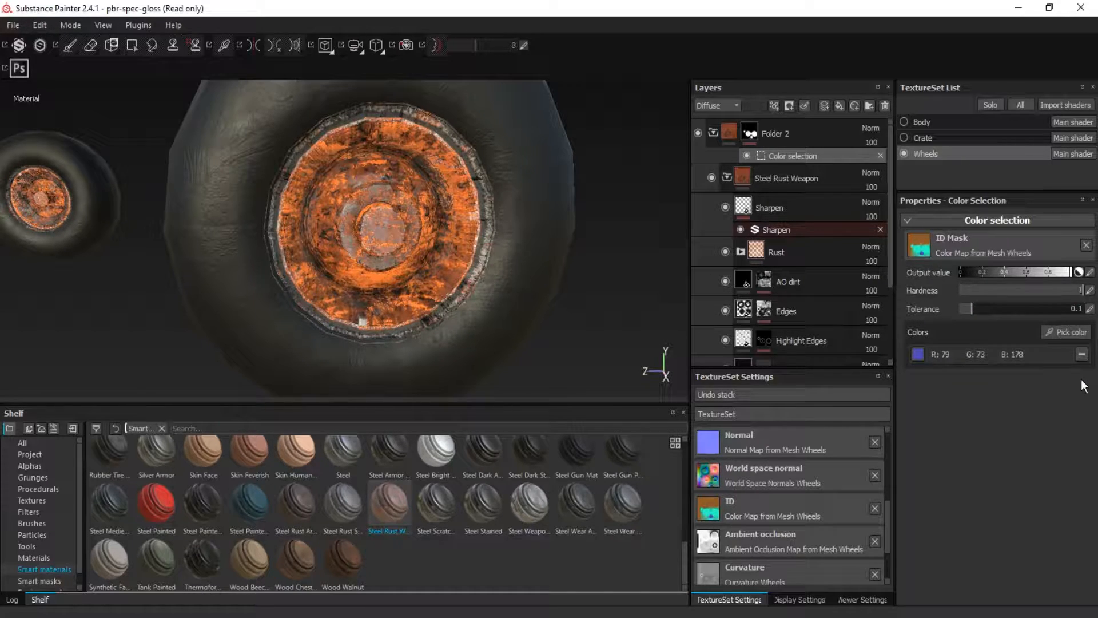
alt+drag(409, 232, 478, 228)
click(713, 133)
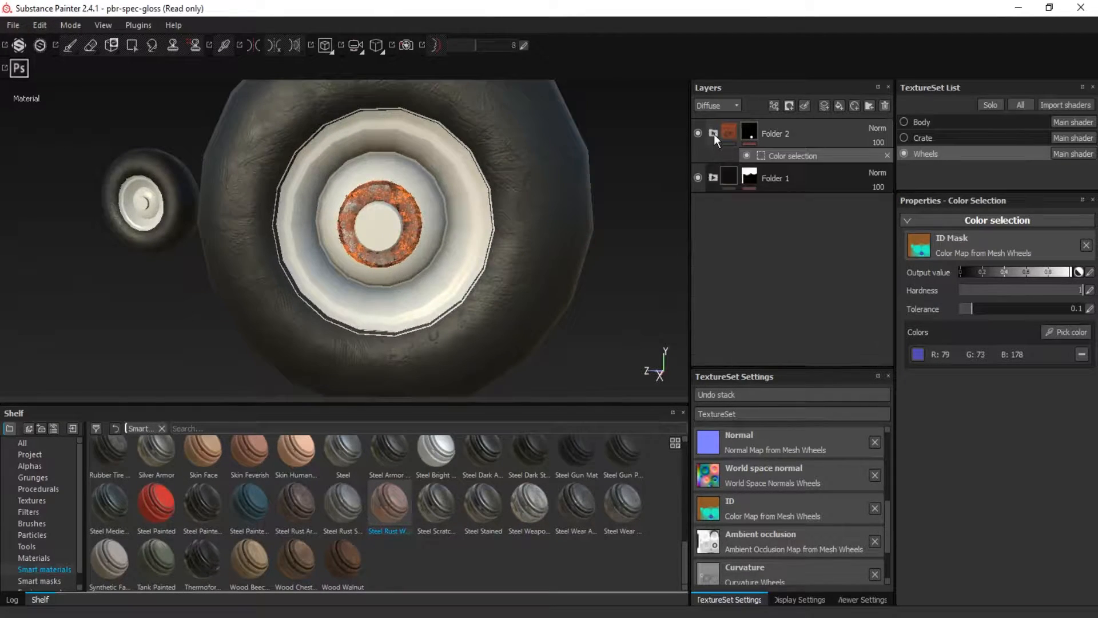
Add a third folder with a color selection mask and pick the turquoise ID color of the wheel rim
click(871, 105)
click(790, 106)
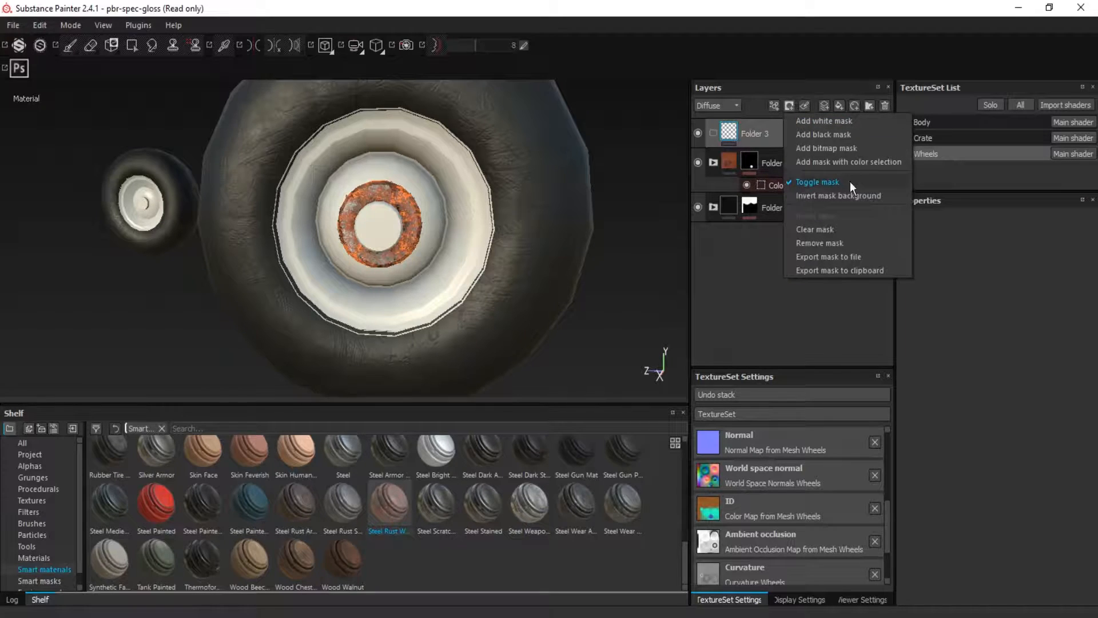
click(851, 158)
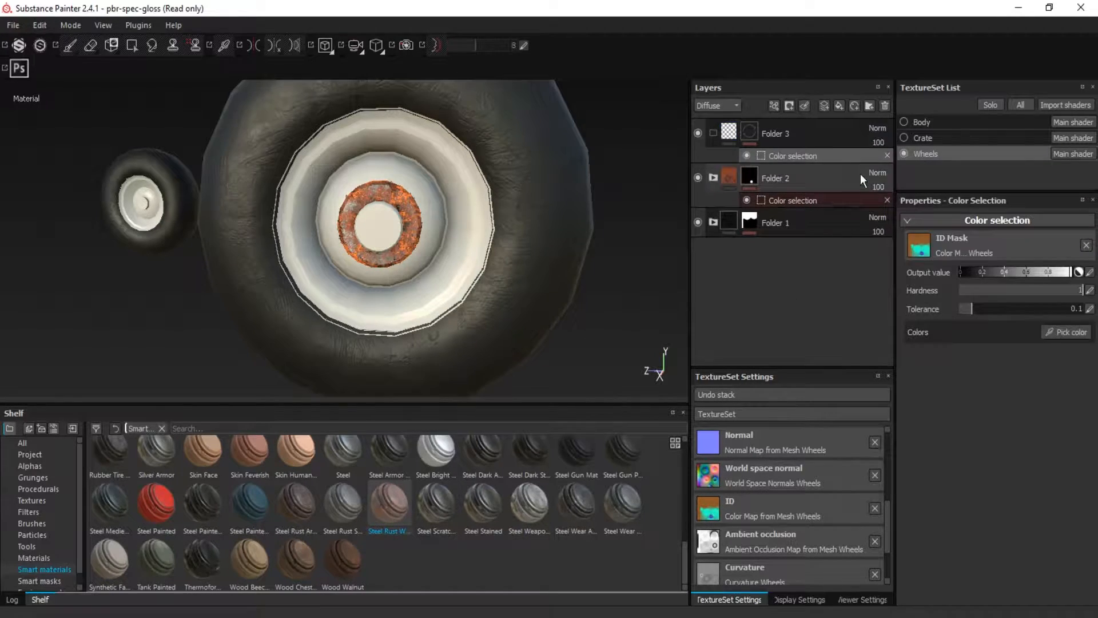
click(1081, 334)
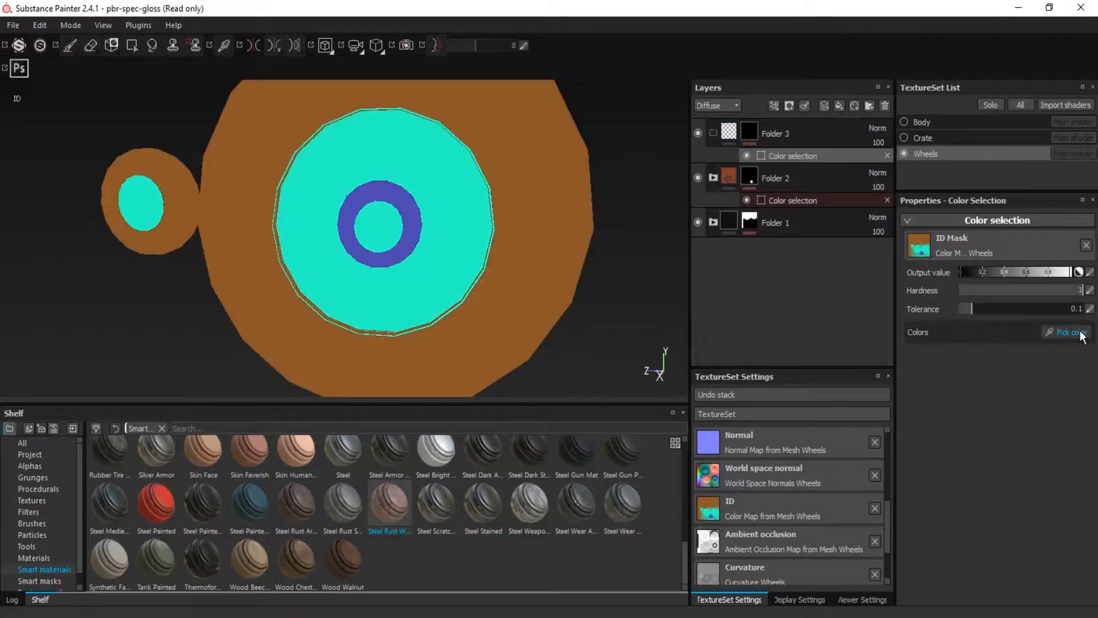
click(435, 281)
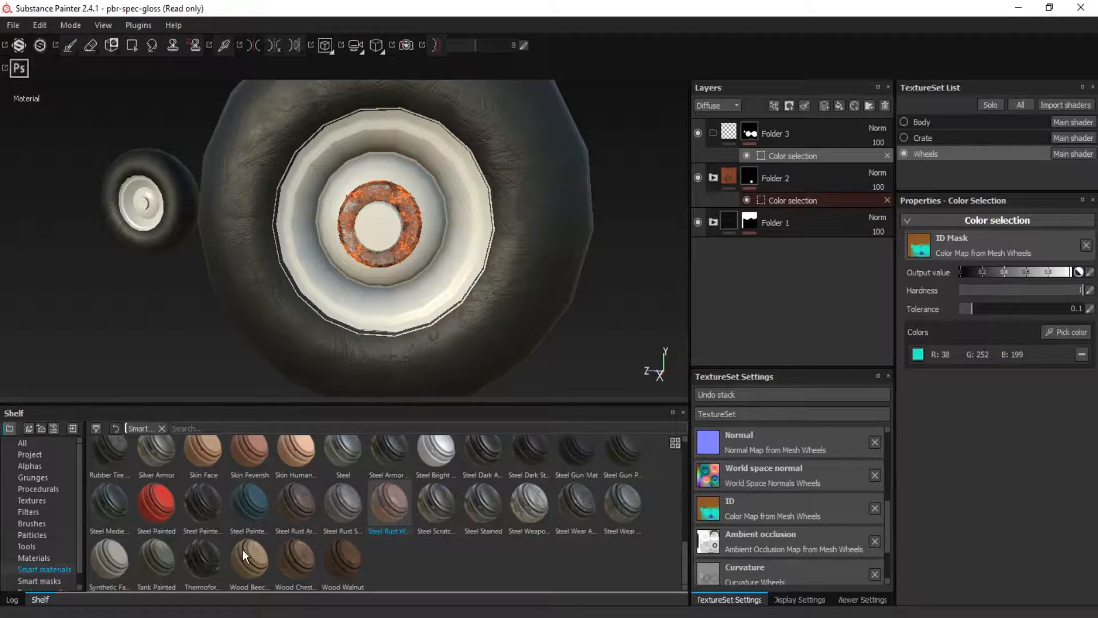
Place the Steel Painted smart material inside Folder 3 and inspect the painted rims
mouse_move(169, 503)
mouse_down()
mouse_move(716, 206)
mouse_move(729, 131)
mouse_up()
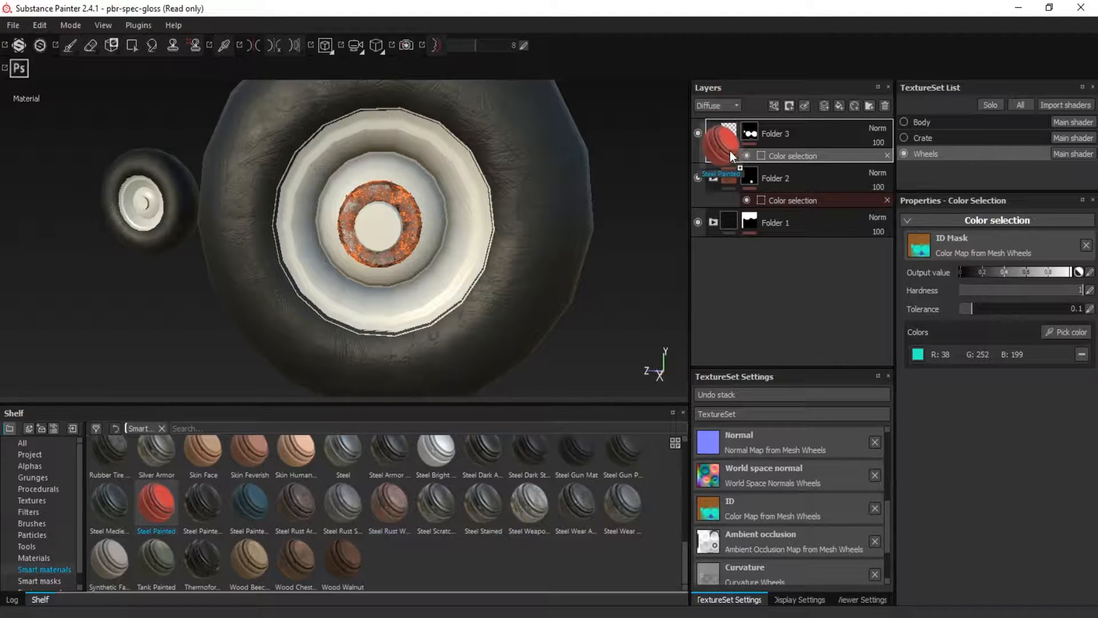
drag(730, 145, 730, 143)
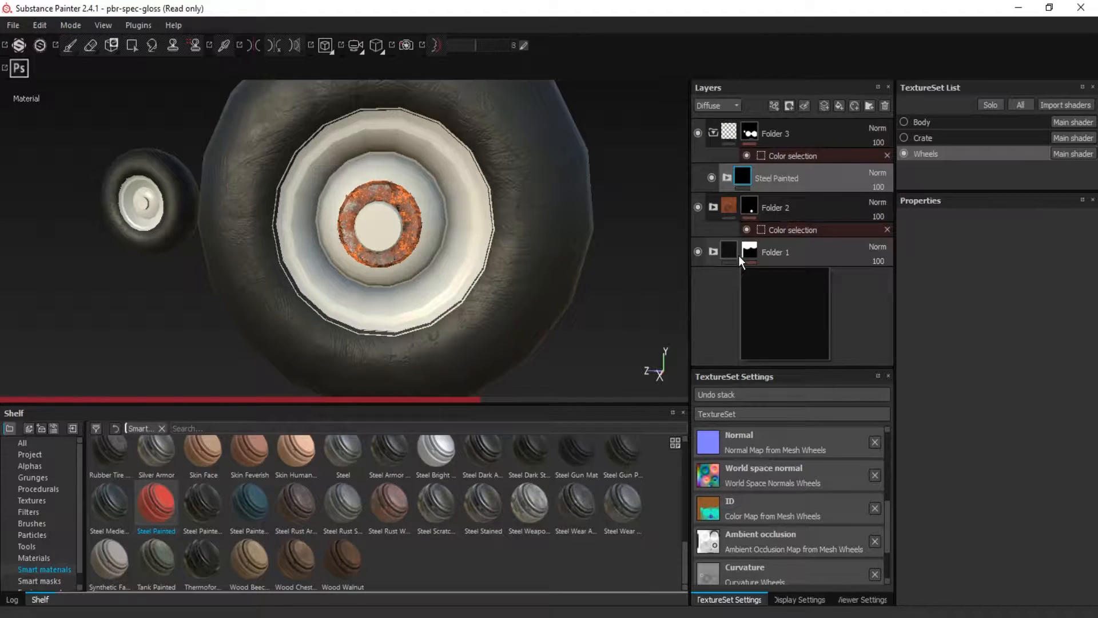
mouse_move(400, 304)
alt+mouse_down()
mouse_move(517, 284)
mouse_move(364, 286)
mouse_move(465, 260)
mouse_move(467, 296)
alt+mouse_up()
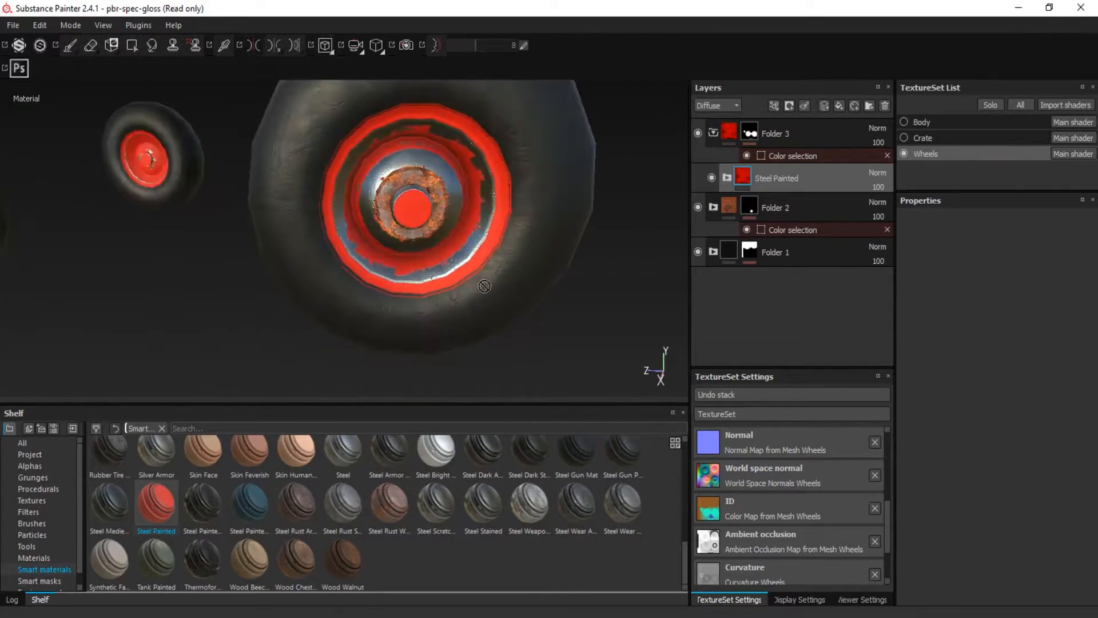
Look through the sublayers of the Steel Painted material, collapse Folder 3, and select Folder 2
click(727, 177)
scroll(769, 231, down, 1)
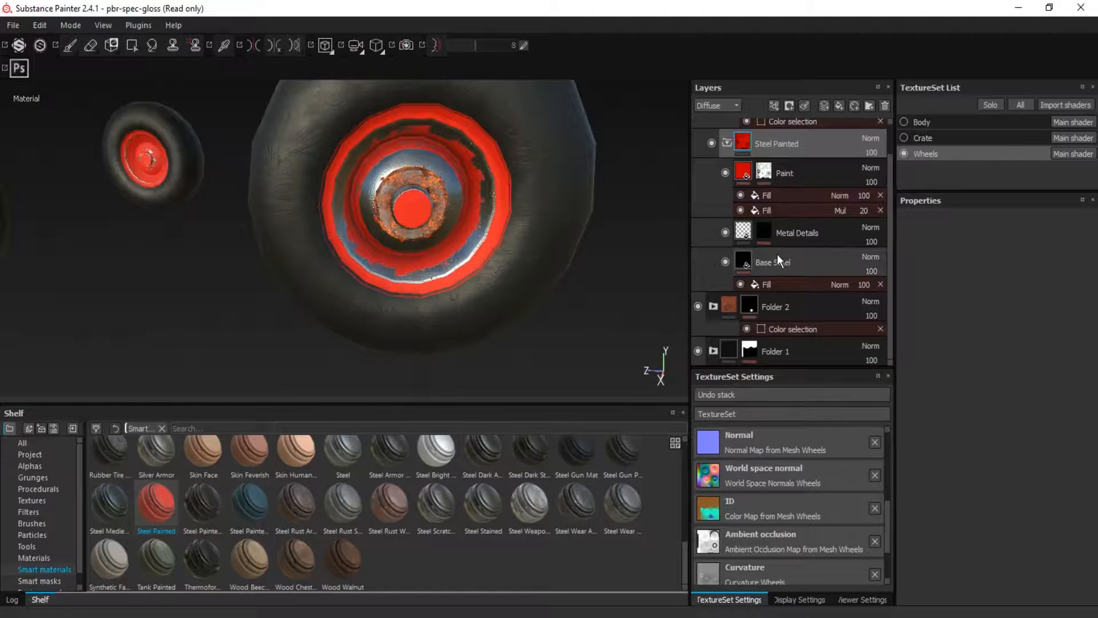
scroll(744, 183, up, 1)
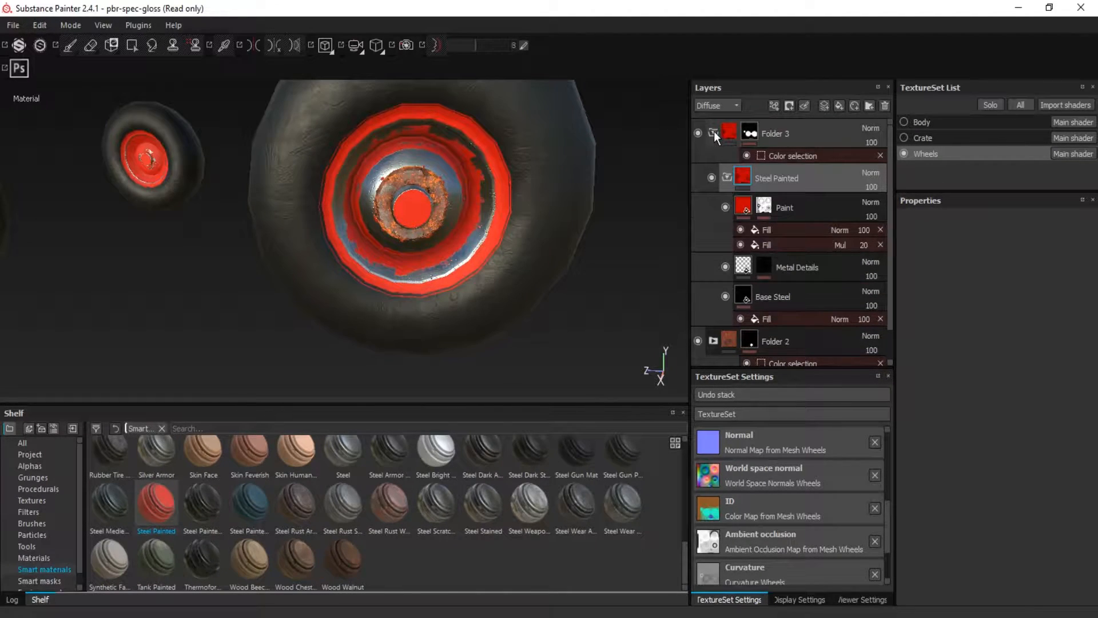
click(713, 132)
click(724, 132)
click(729, 166)
mouse_move(367, 226)
alt+mouse_down()
mouse_move(408, 191)
mouse_move(361, 231)
mouse_move(389, 213)
mouse_move(442, 215)
alt+mouse_up()
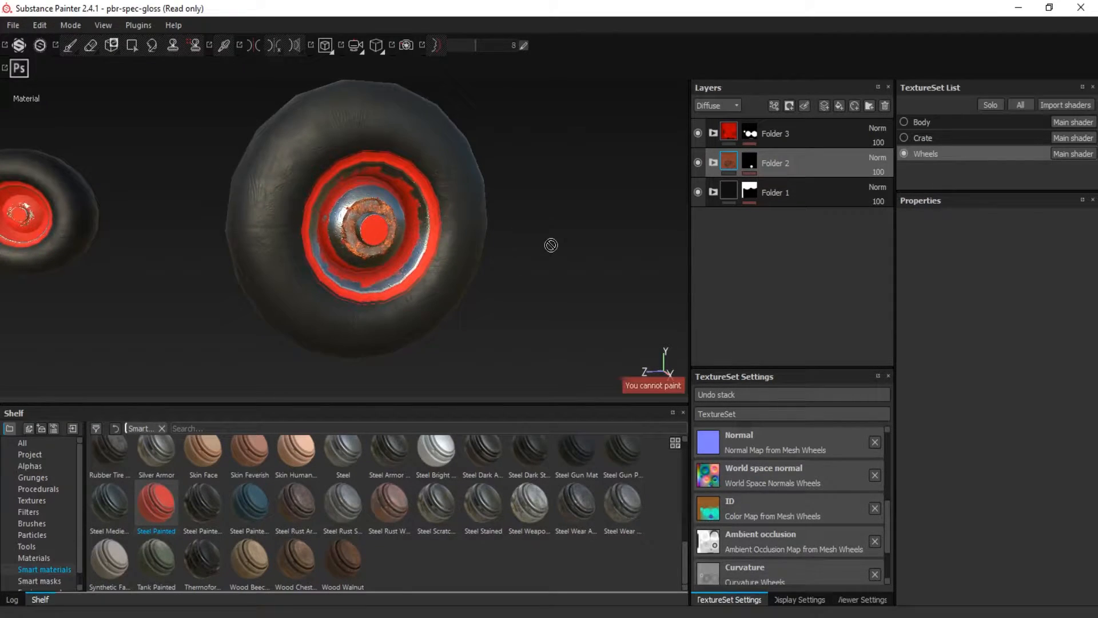
Look through the texture export settings for exporting only the Wheels set, check its resolution choices, and close without exporting
click(18, 31)
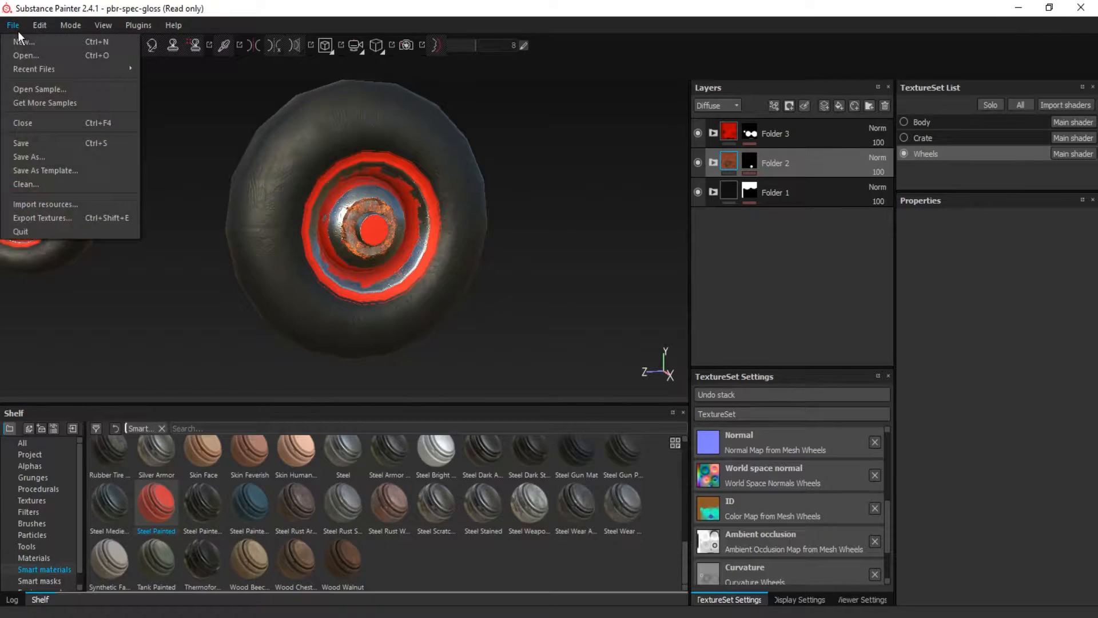
click(55, 217)
drag(606, 86, 572, 69)
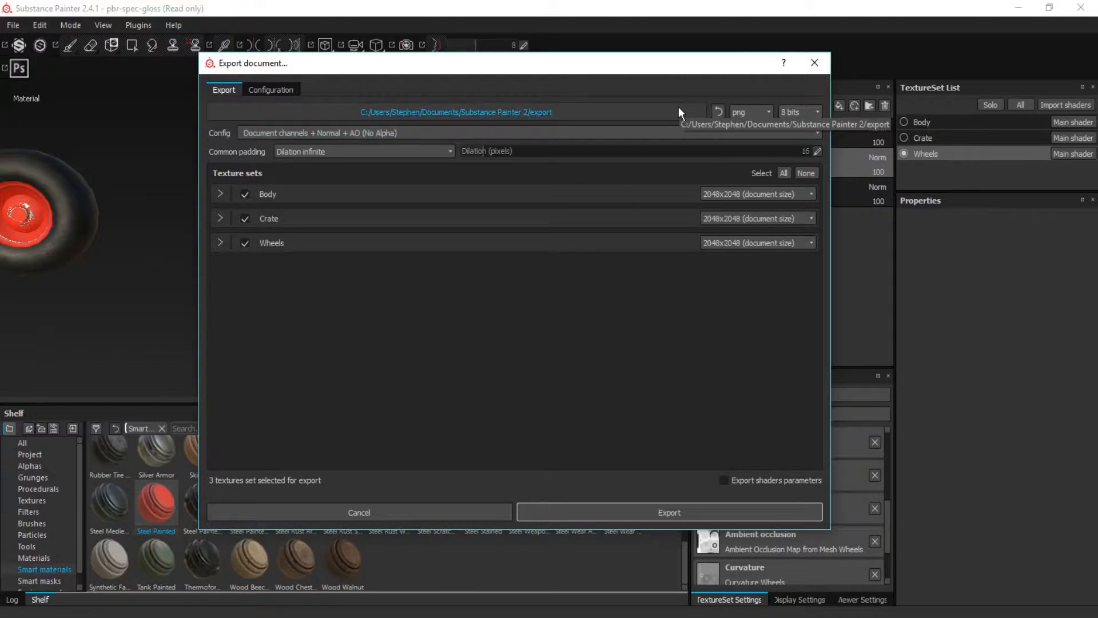
click(245, 218)
click(245, 194)
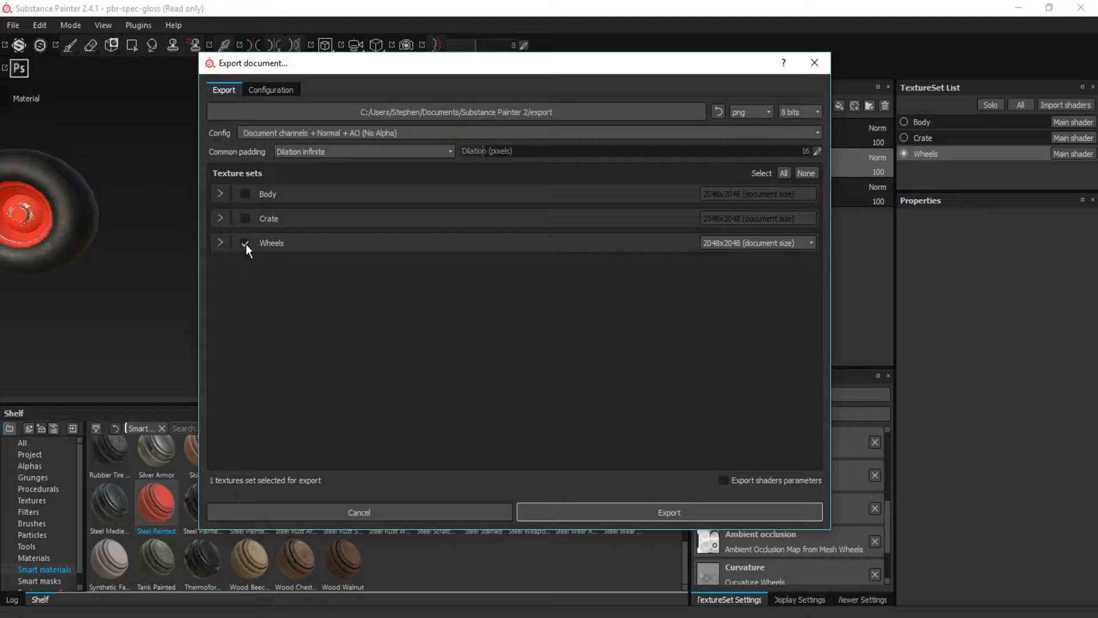
click(244, 219)
click(245, 193)
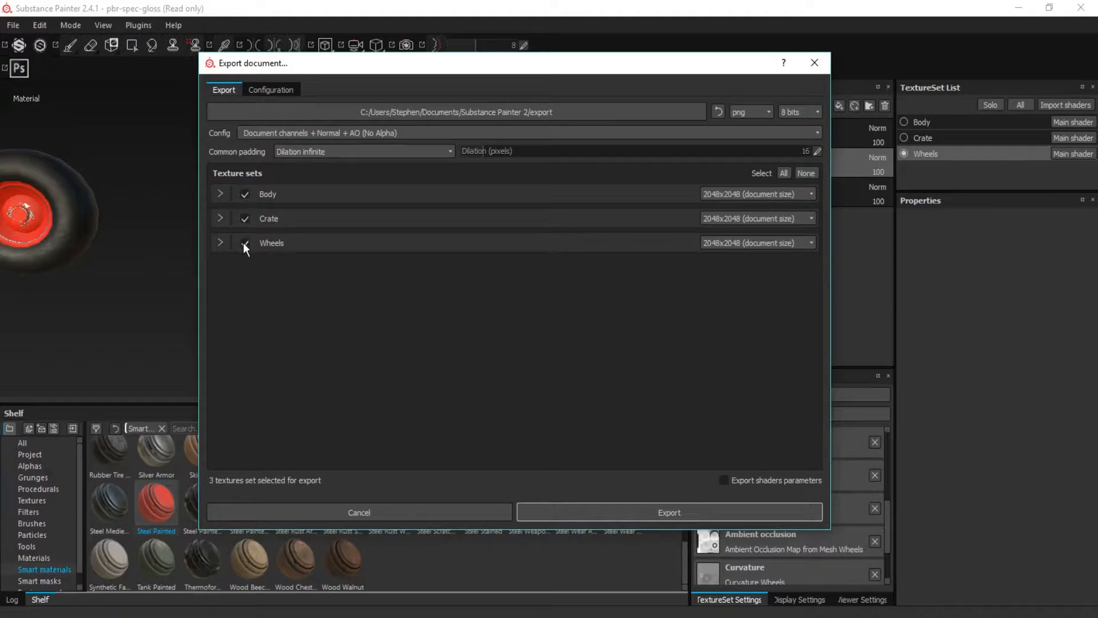
click(245, 218)
click(244, 195)
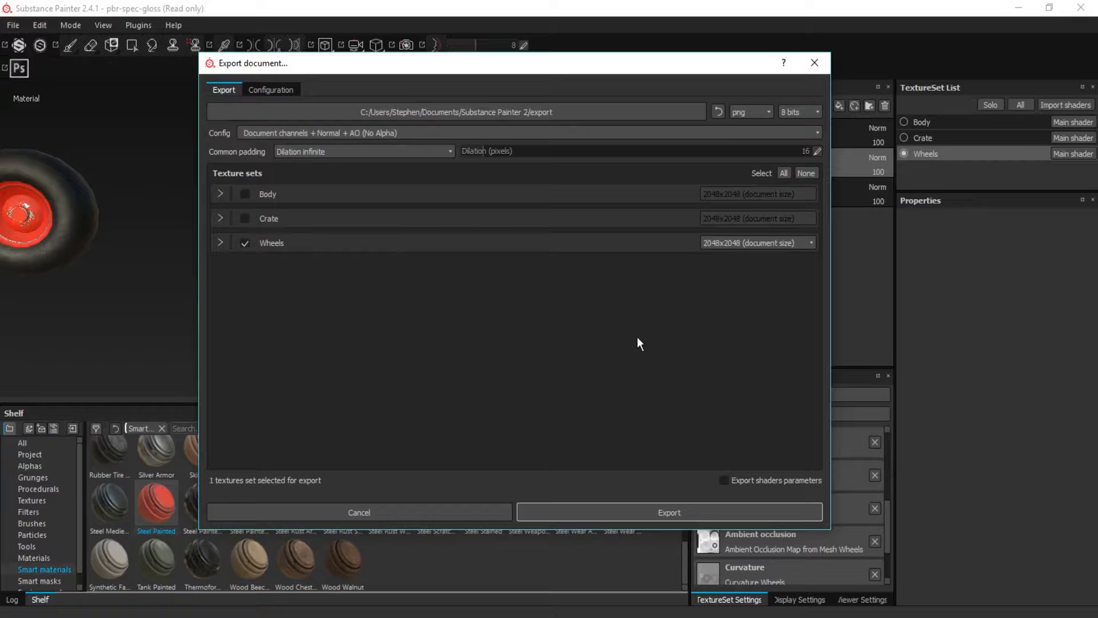
click(730, 241)
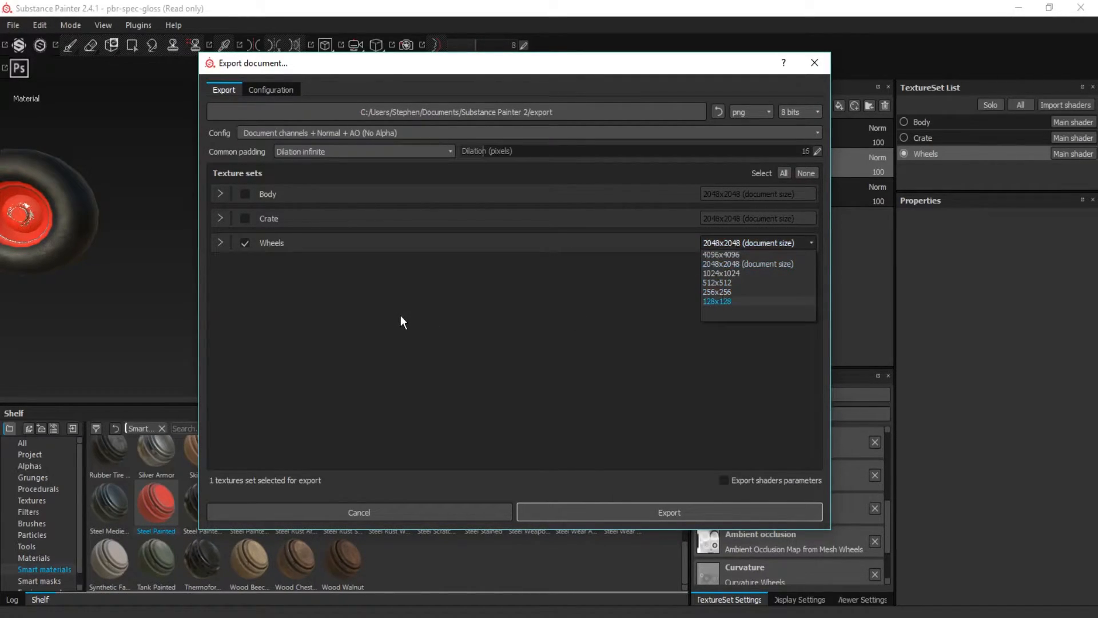
click(822, 60)
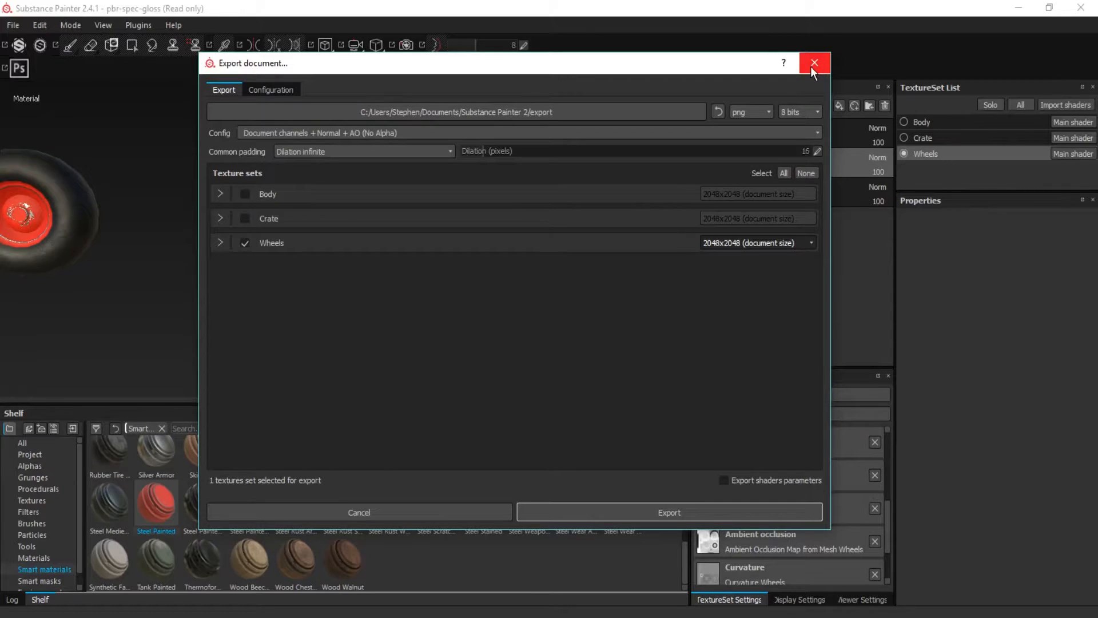
click(823, 67)
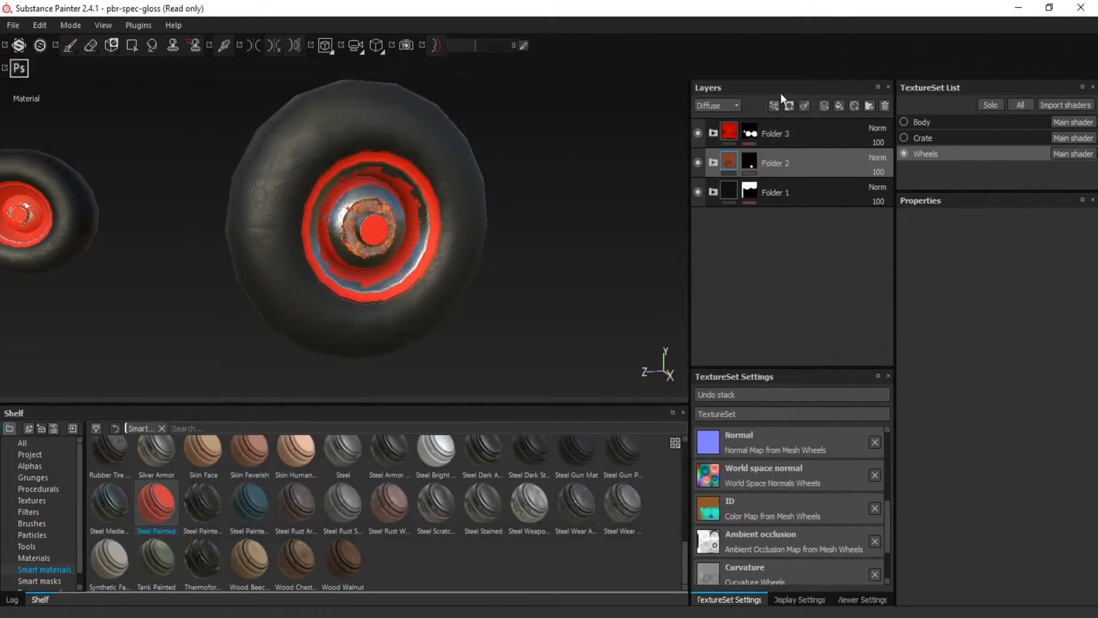
Show the Crate and Body texture sets again and view the whole buggy with its textured wheels
scroll(589, 217, down, 3)
alt+drag(591, 216, 526, 240)
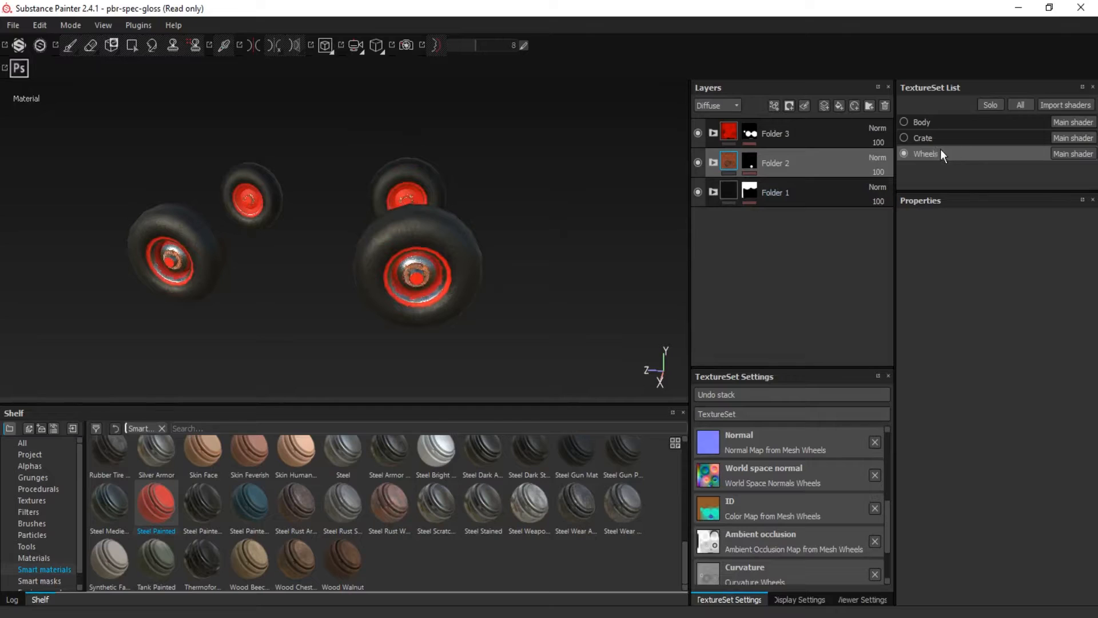
click(904, 138)
click(904, 122)
alt+drag(636, 213, 464, 306)
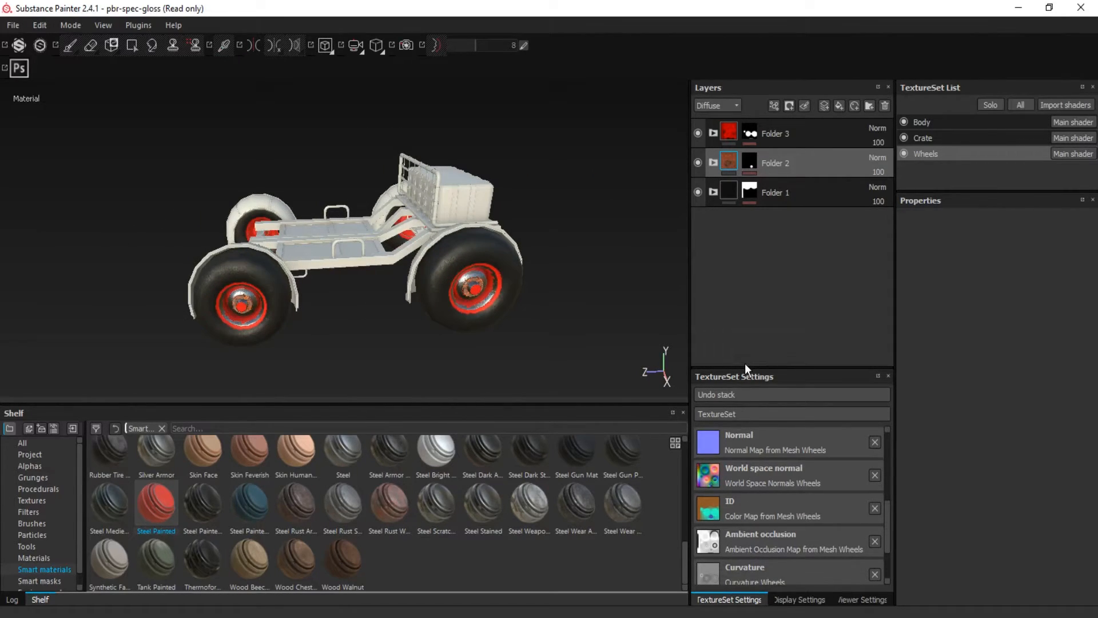